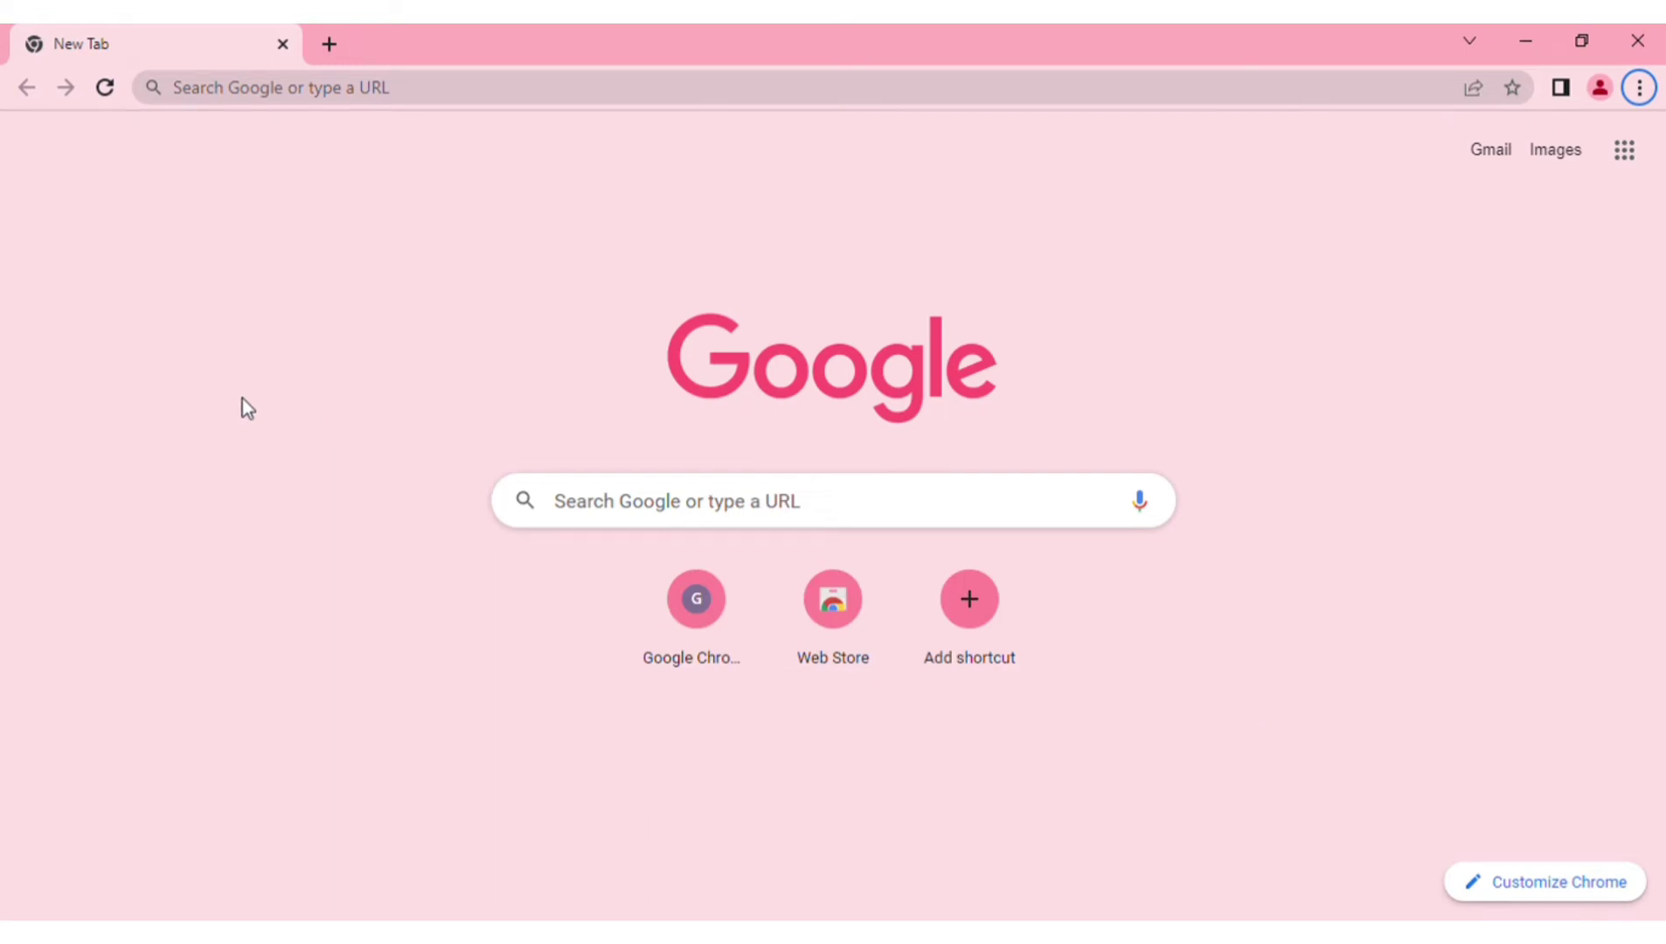
- Search Google for 'kra itax' from the Chrome address bar
left_click(240, 107)
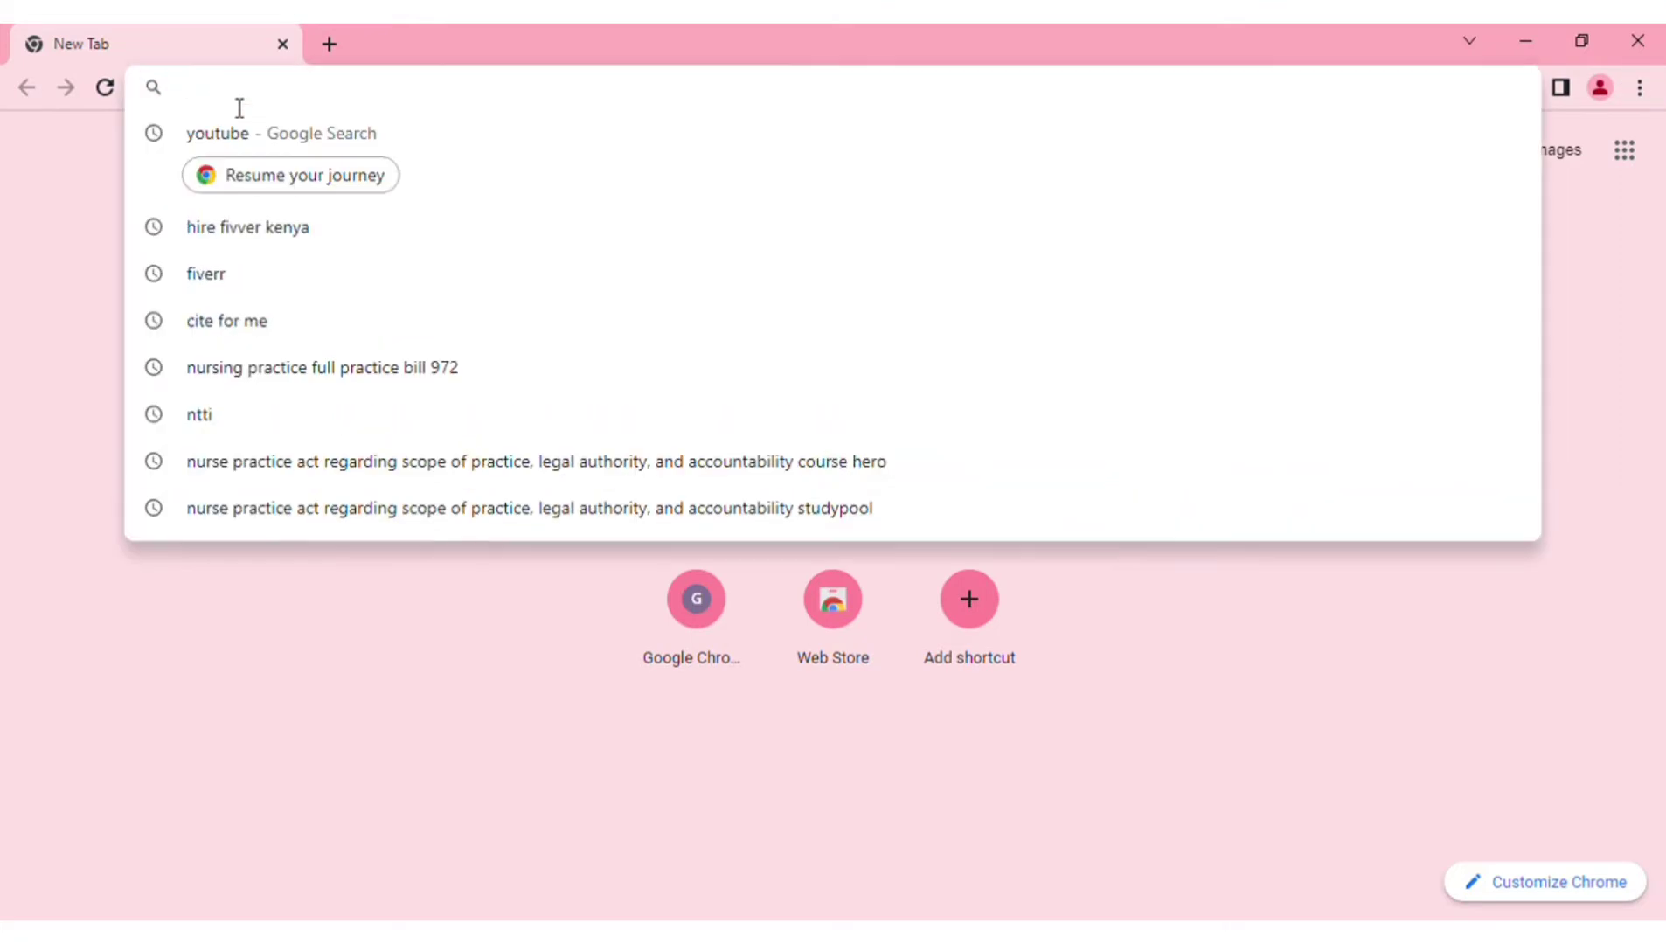
type("kra")
key("Return")
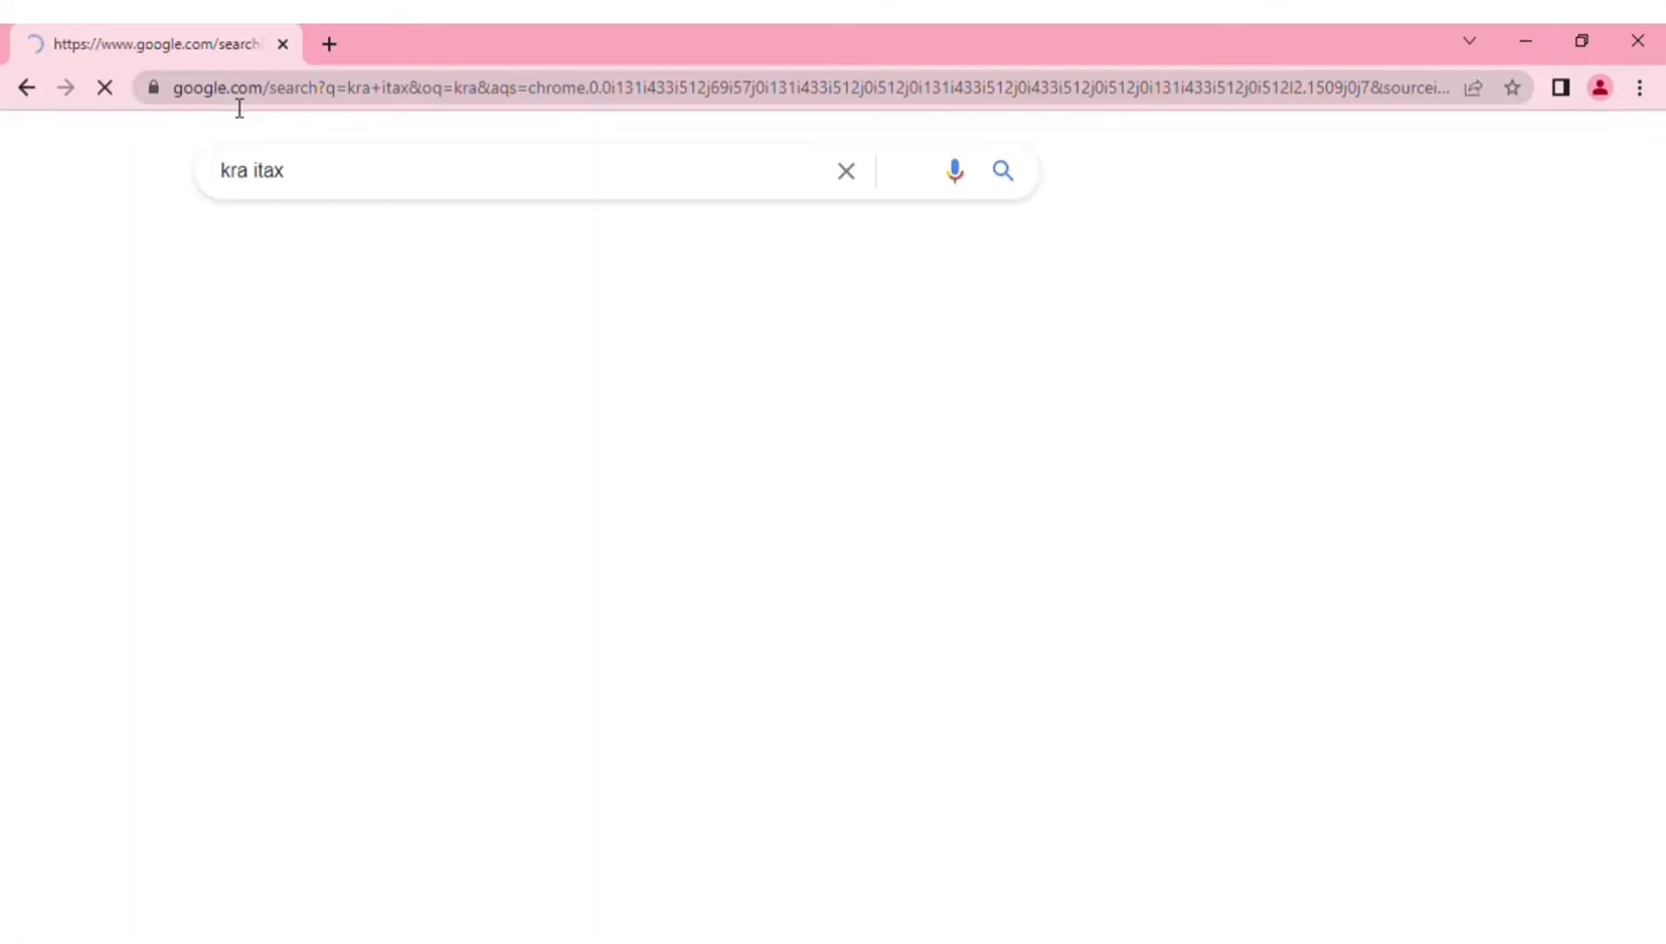
- Open the KRA iTax portal from the results and enter the taxpayer PIN
left_click(278, 382)
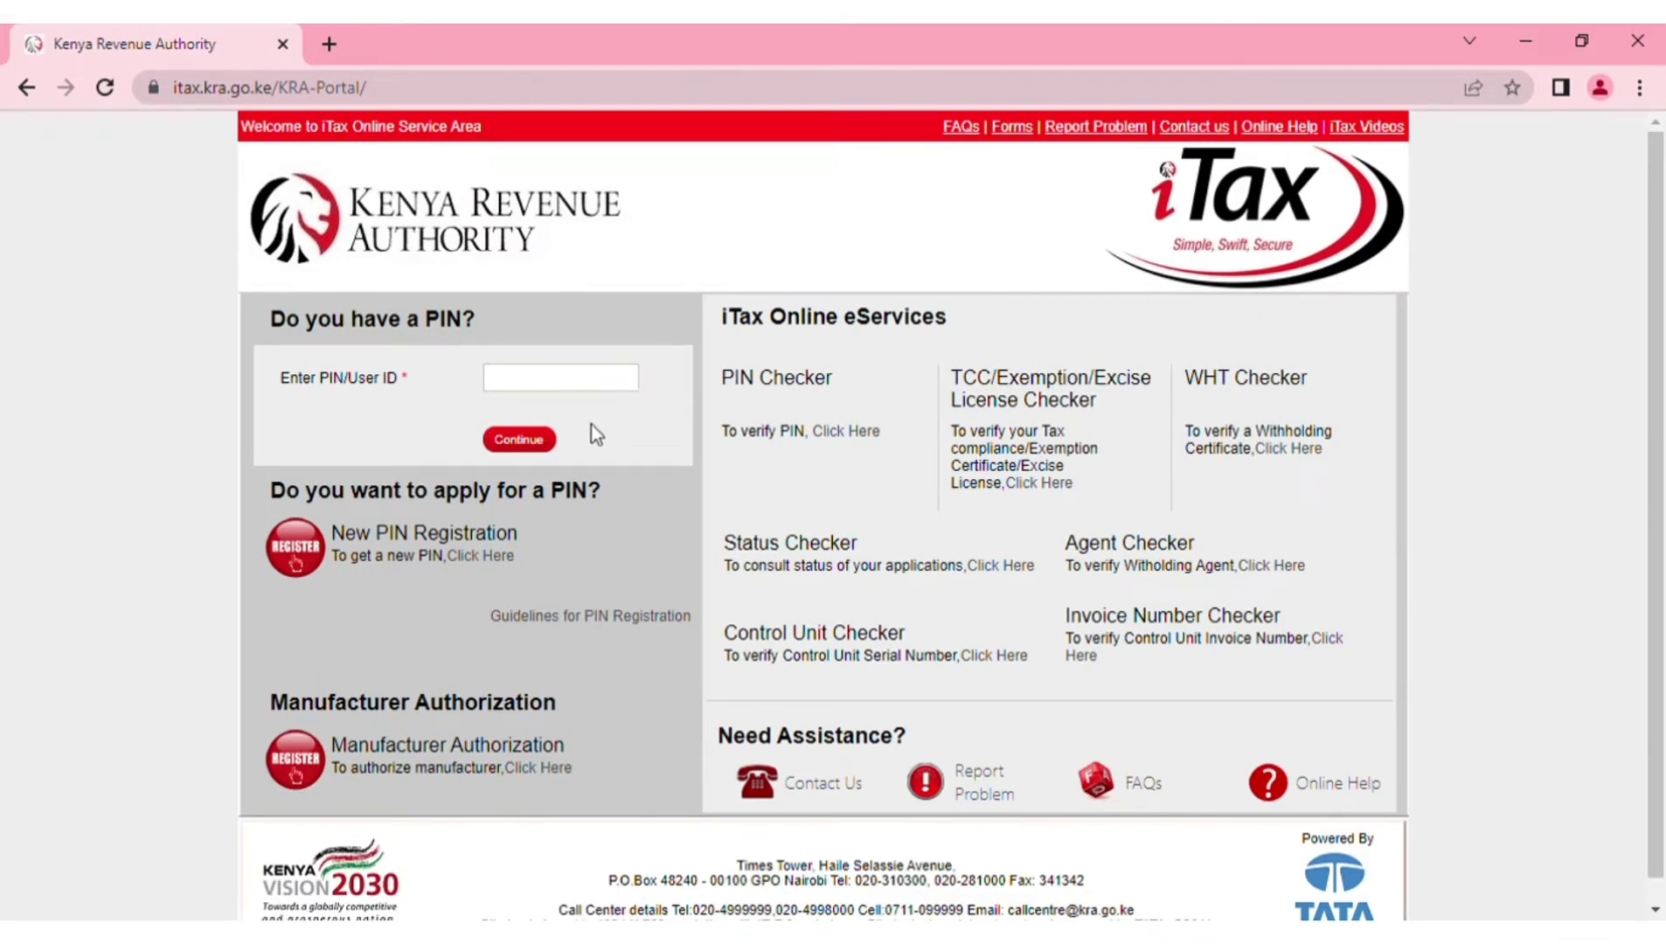
left_click(581, 385)
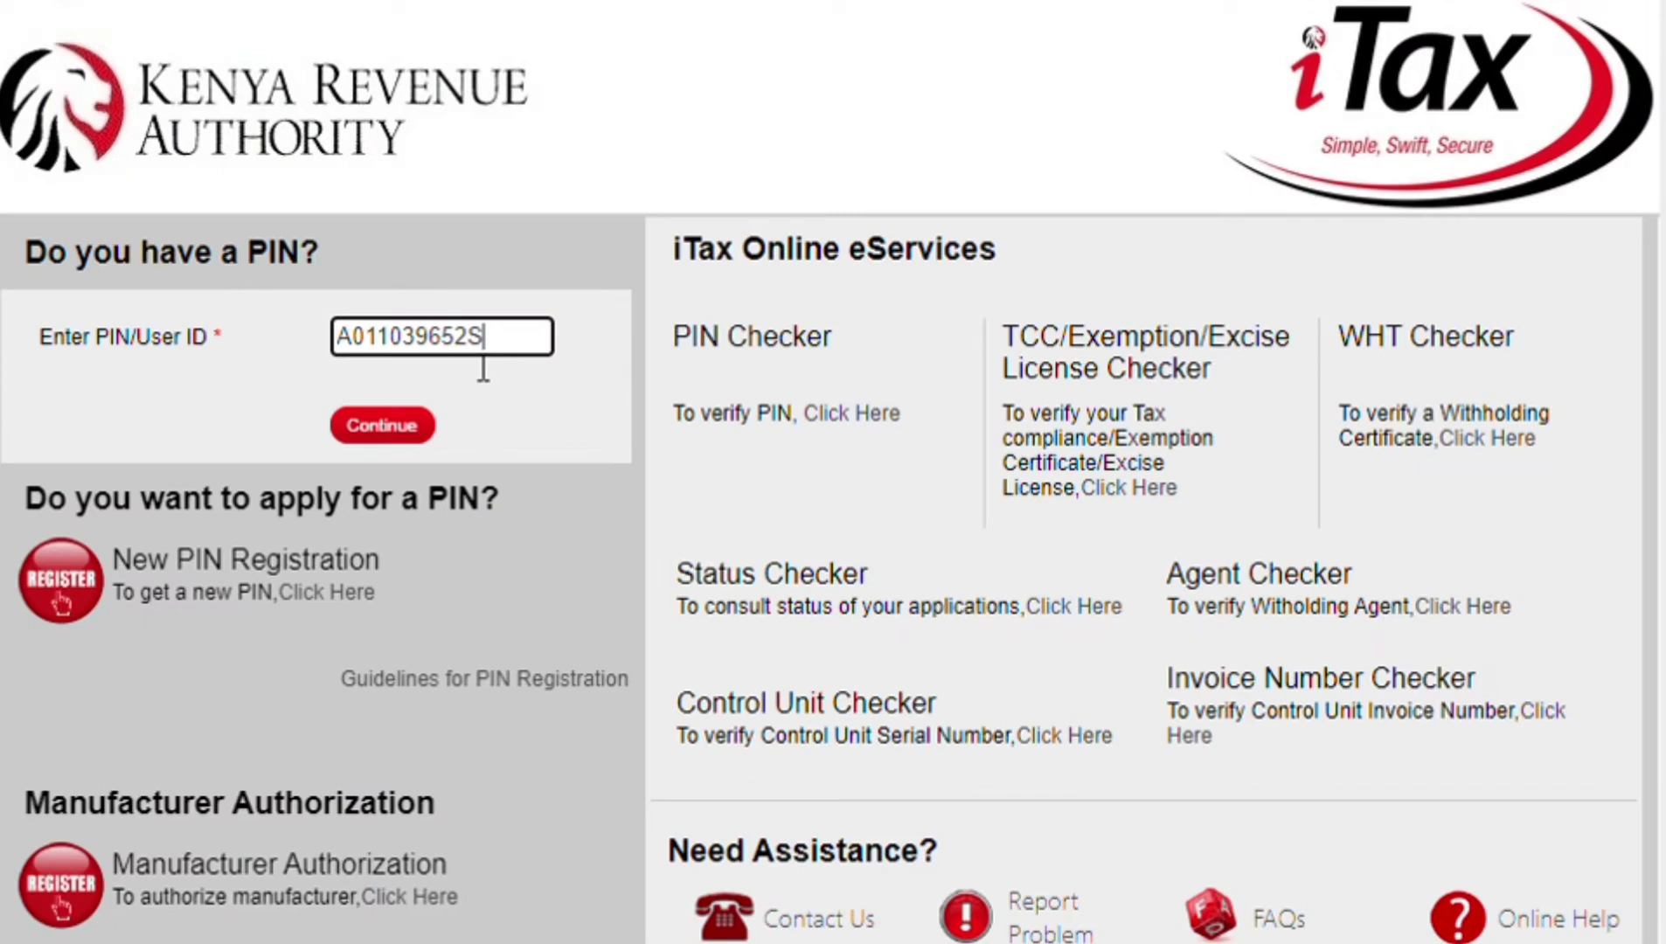
left_click(363, 427)
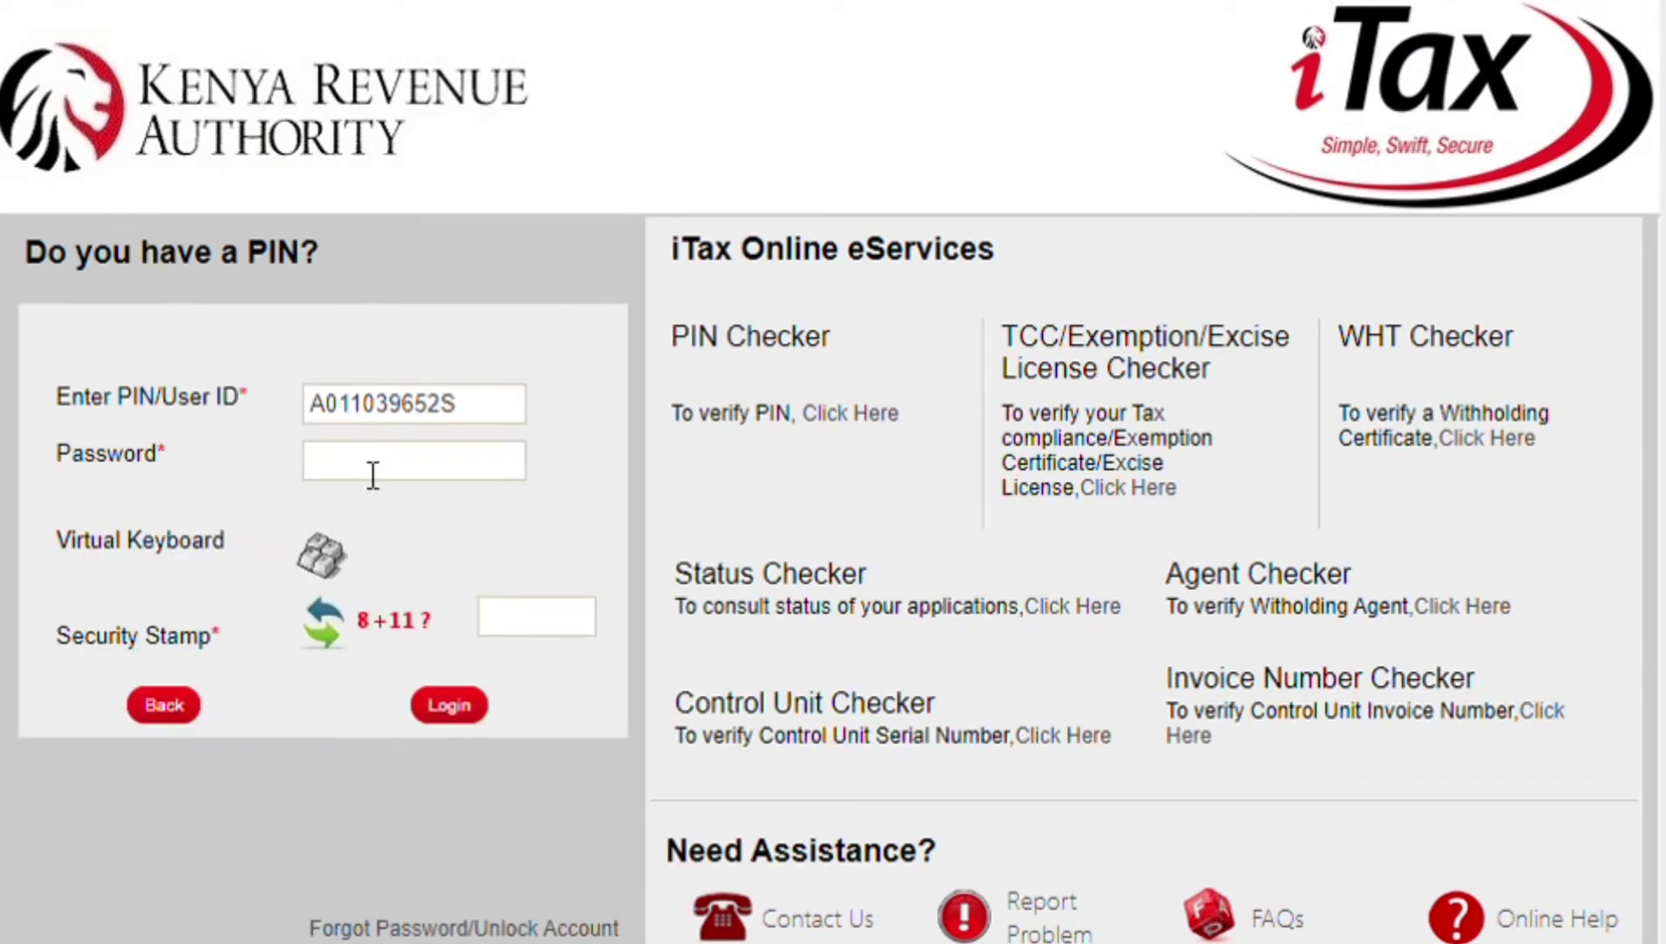
- Enter the account password and move to the security stamp answer box
left_click(374, 474)
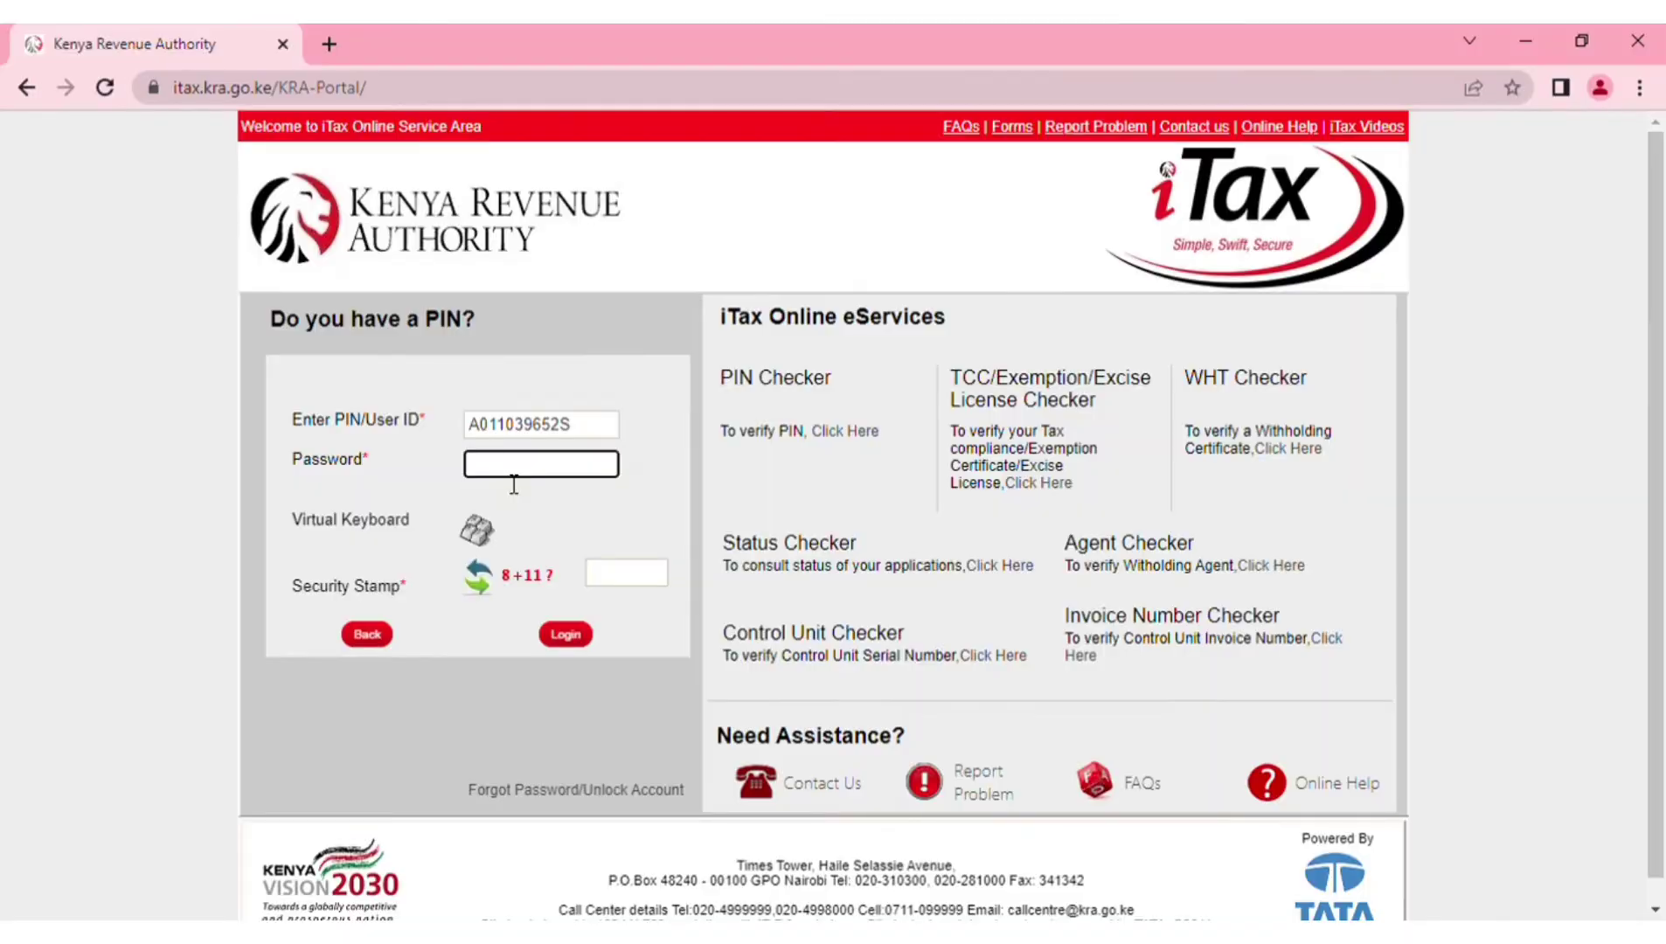
type("***")
type("*****")
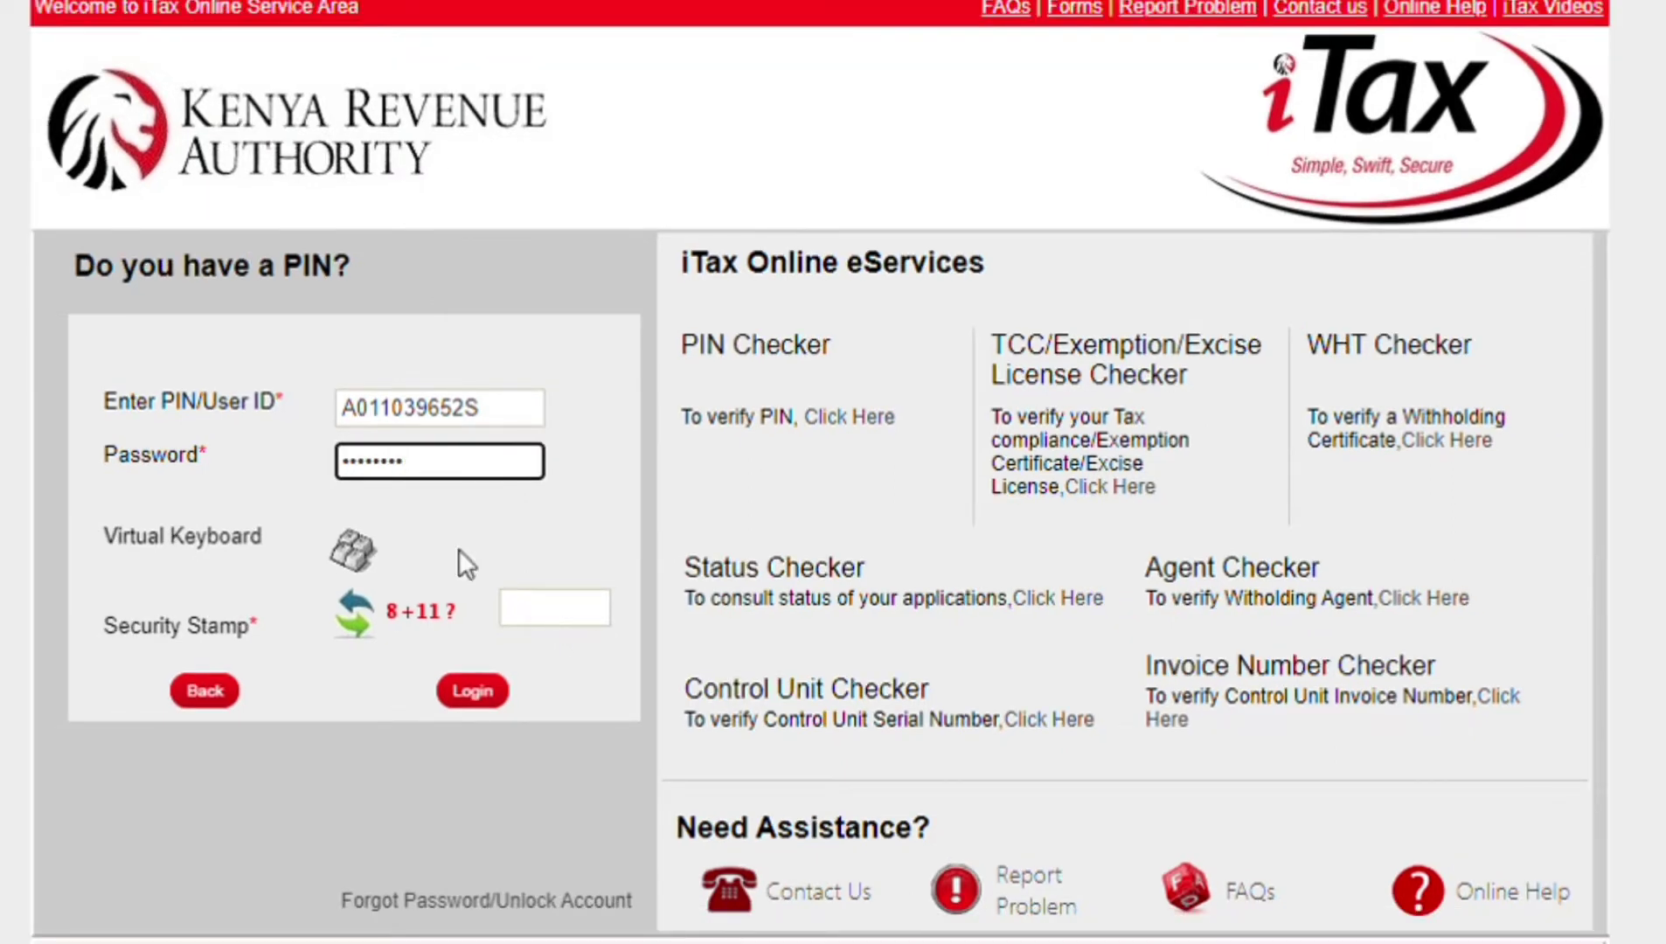
left_click(532, 608)
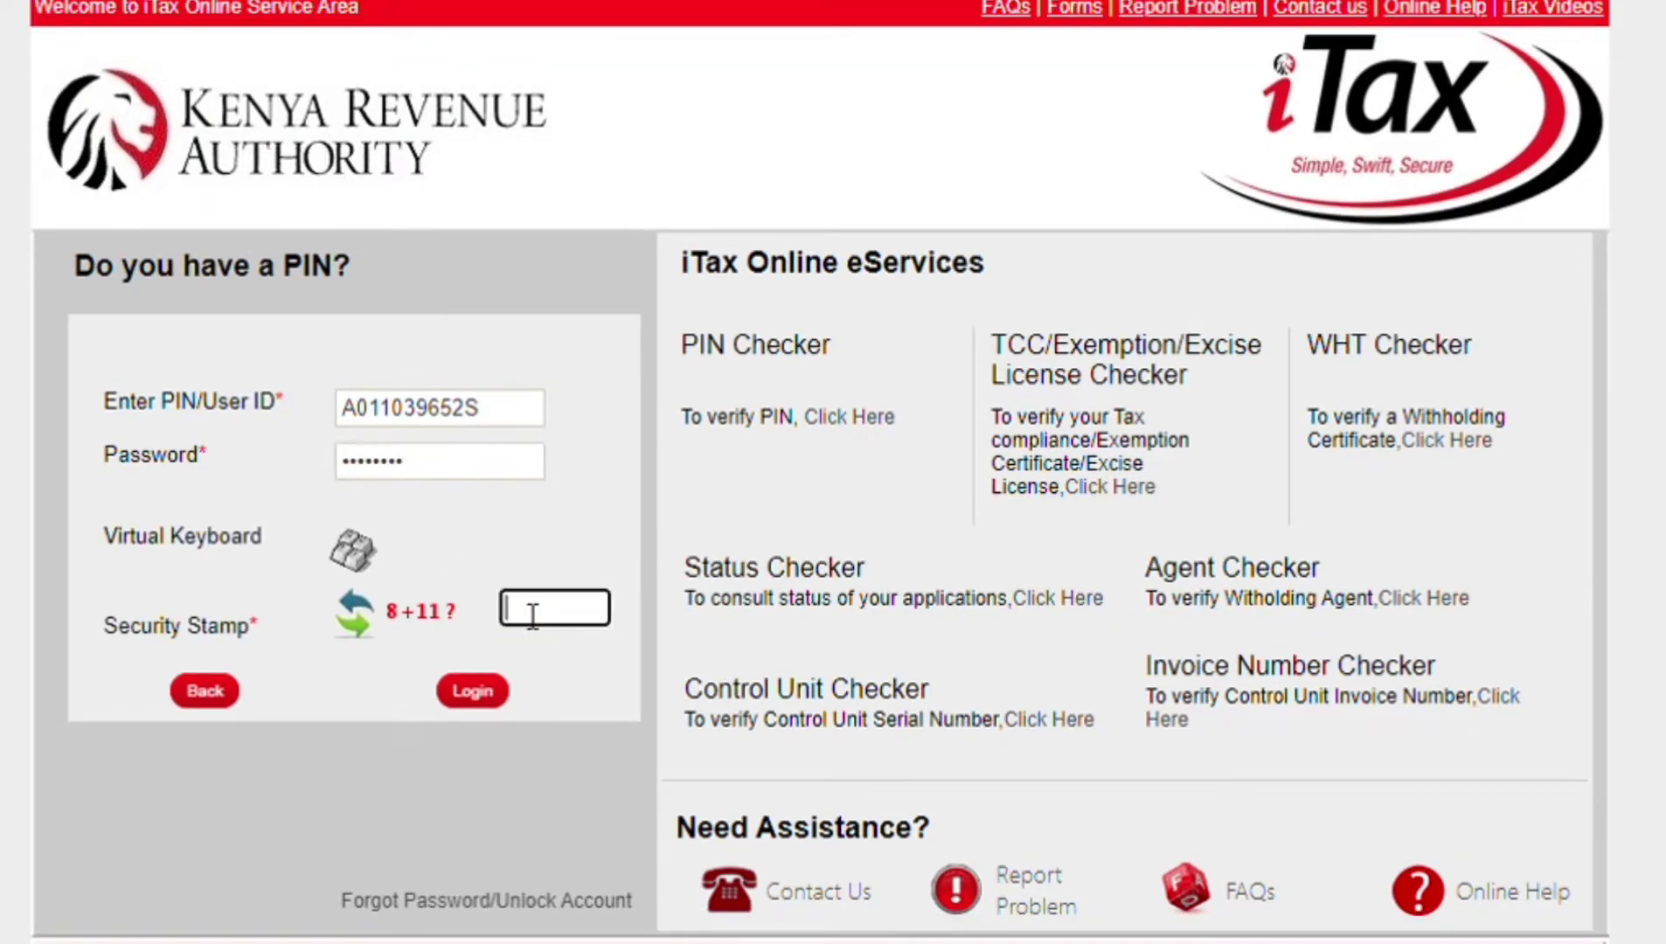
- Answer the security stamp with 19, log in and dismiss the announcement
type("19")
left_click(467, 693)
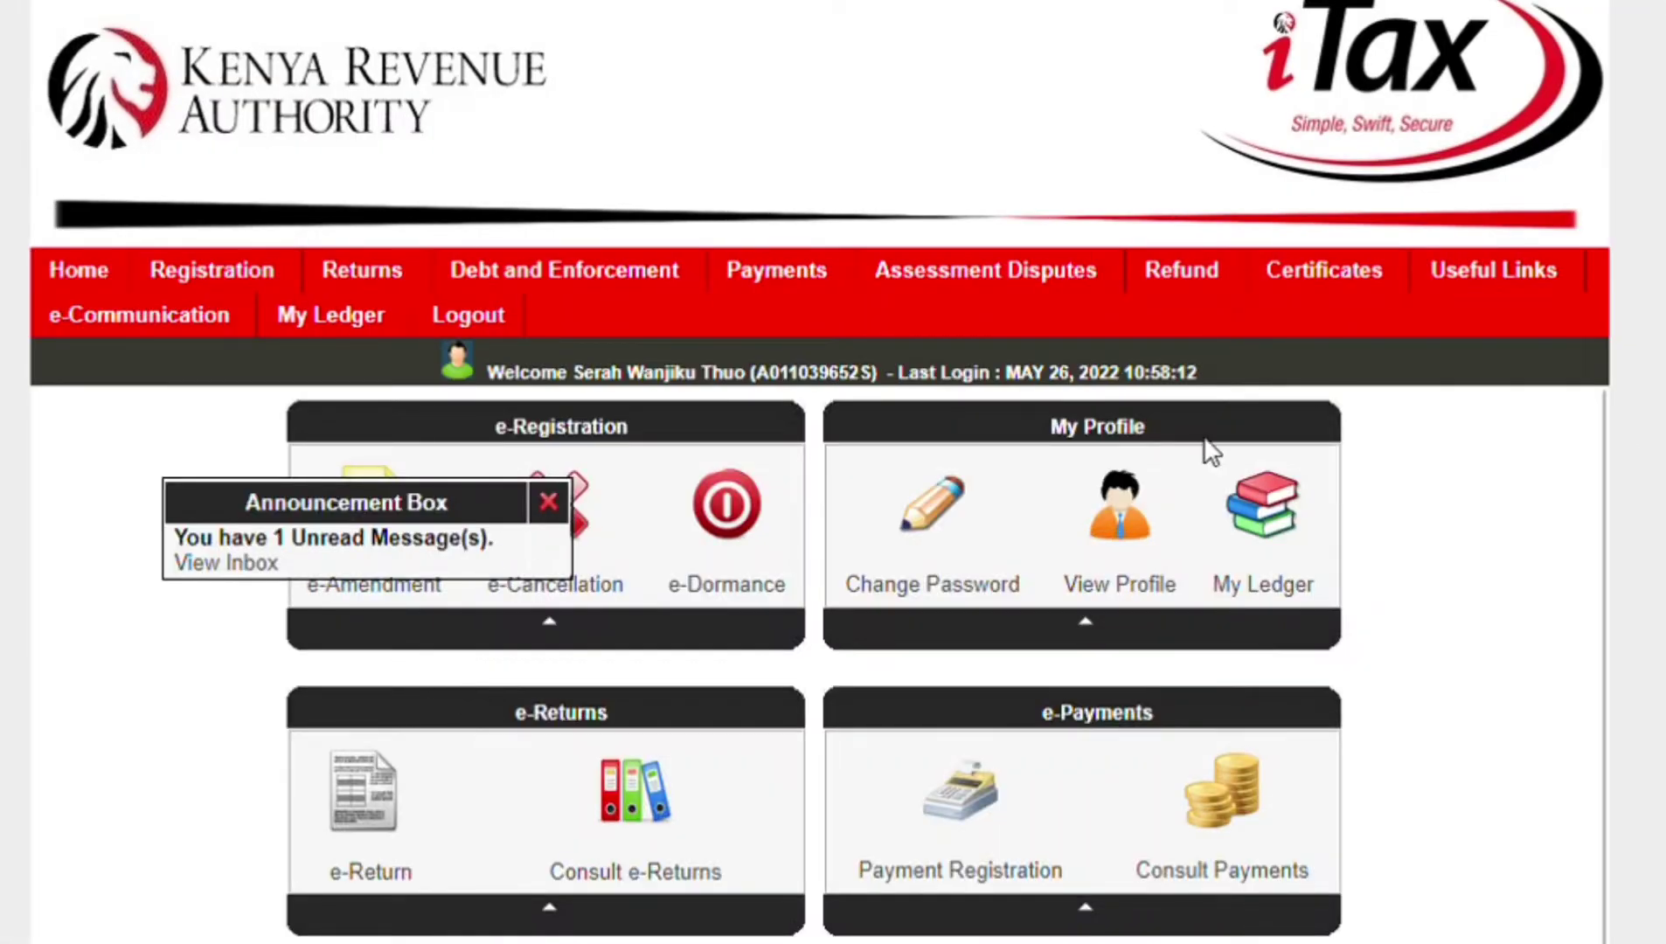
left_click(548, 502)
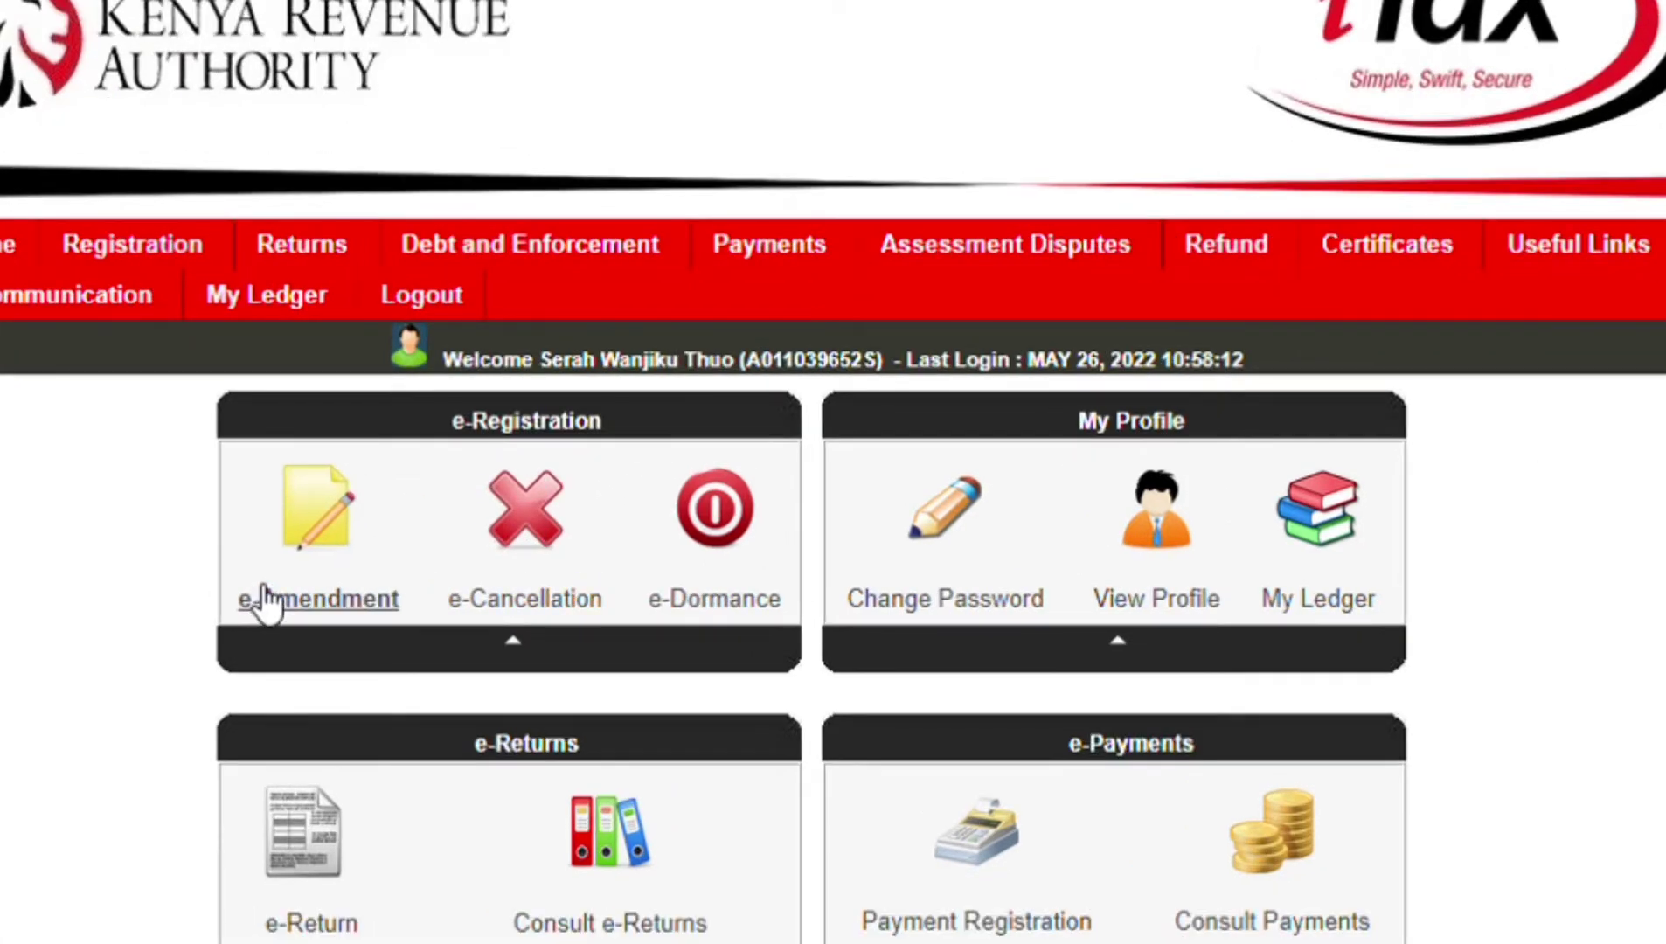
- Open the Nil e-Return form via Returns > File Nil Return
scroll(320, 568, "down", 2)
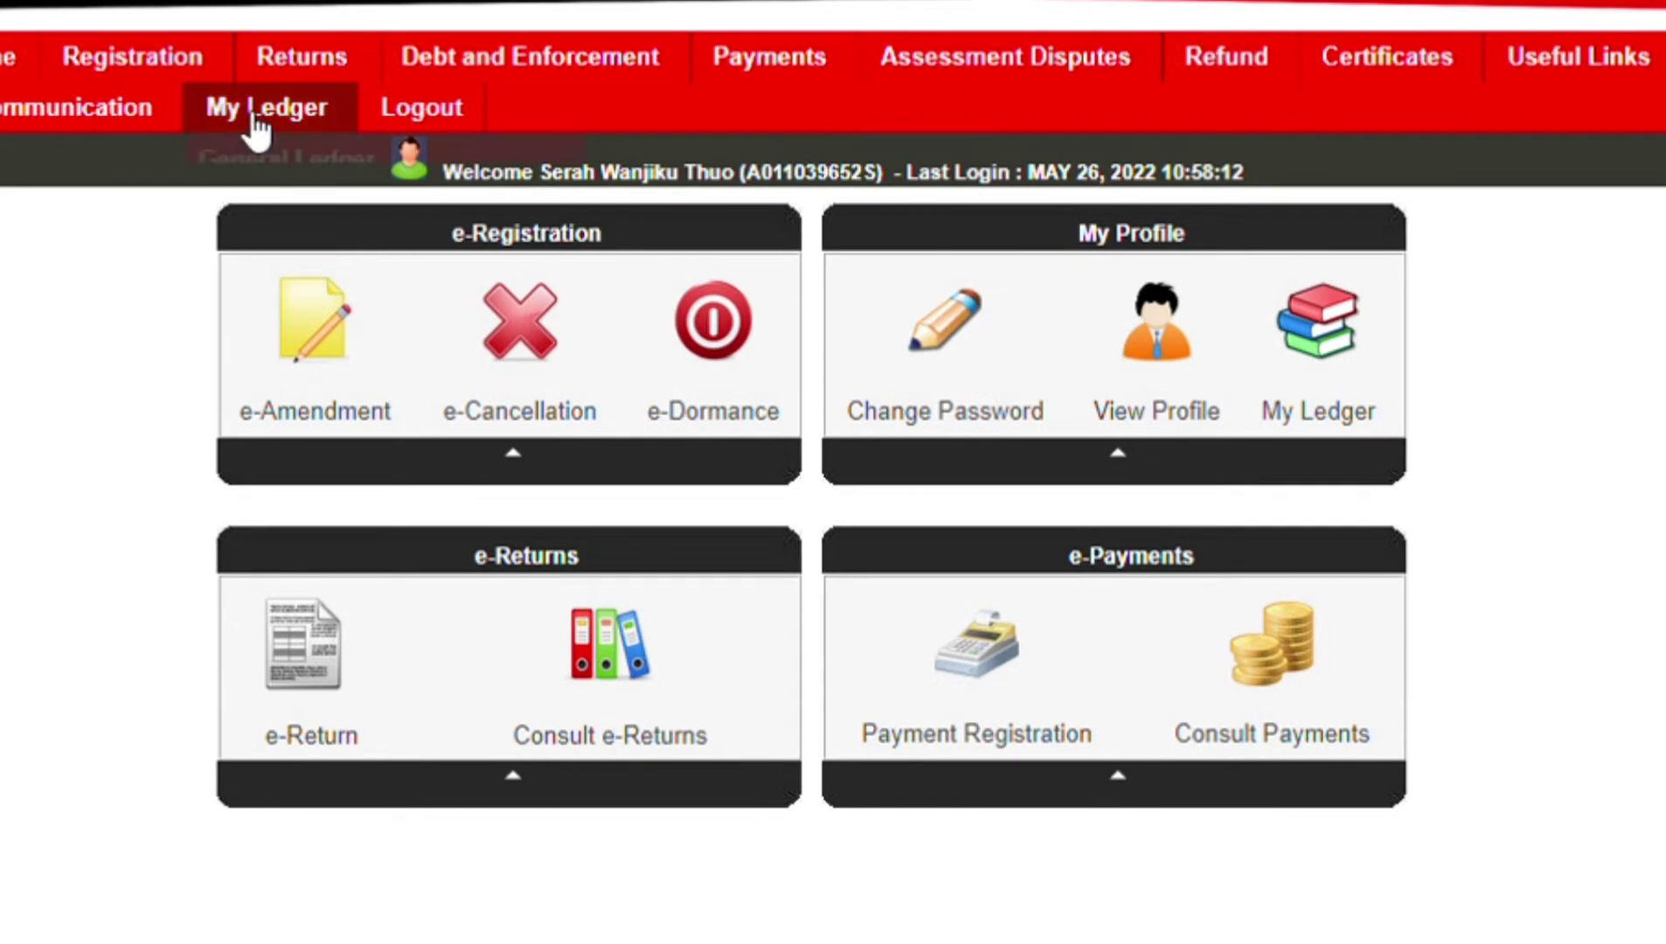
mouse_move(316, 77)
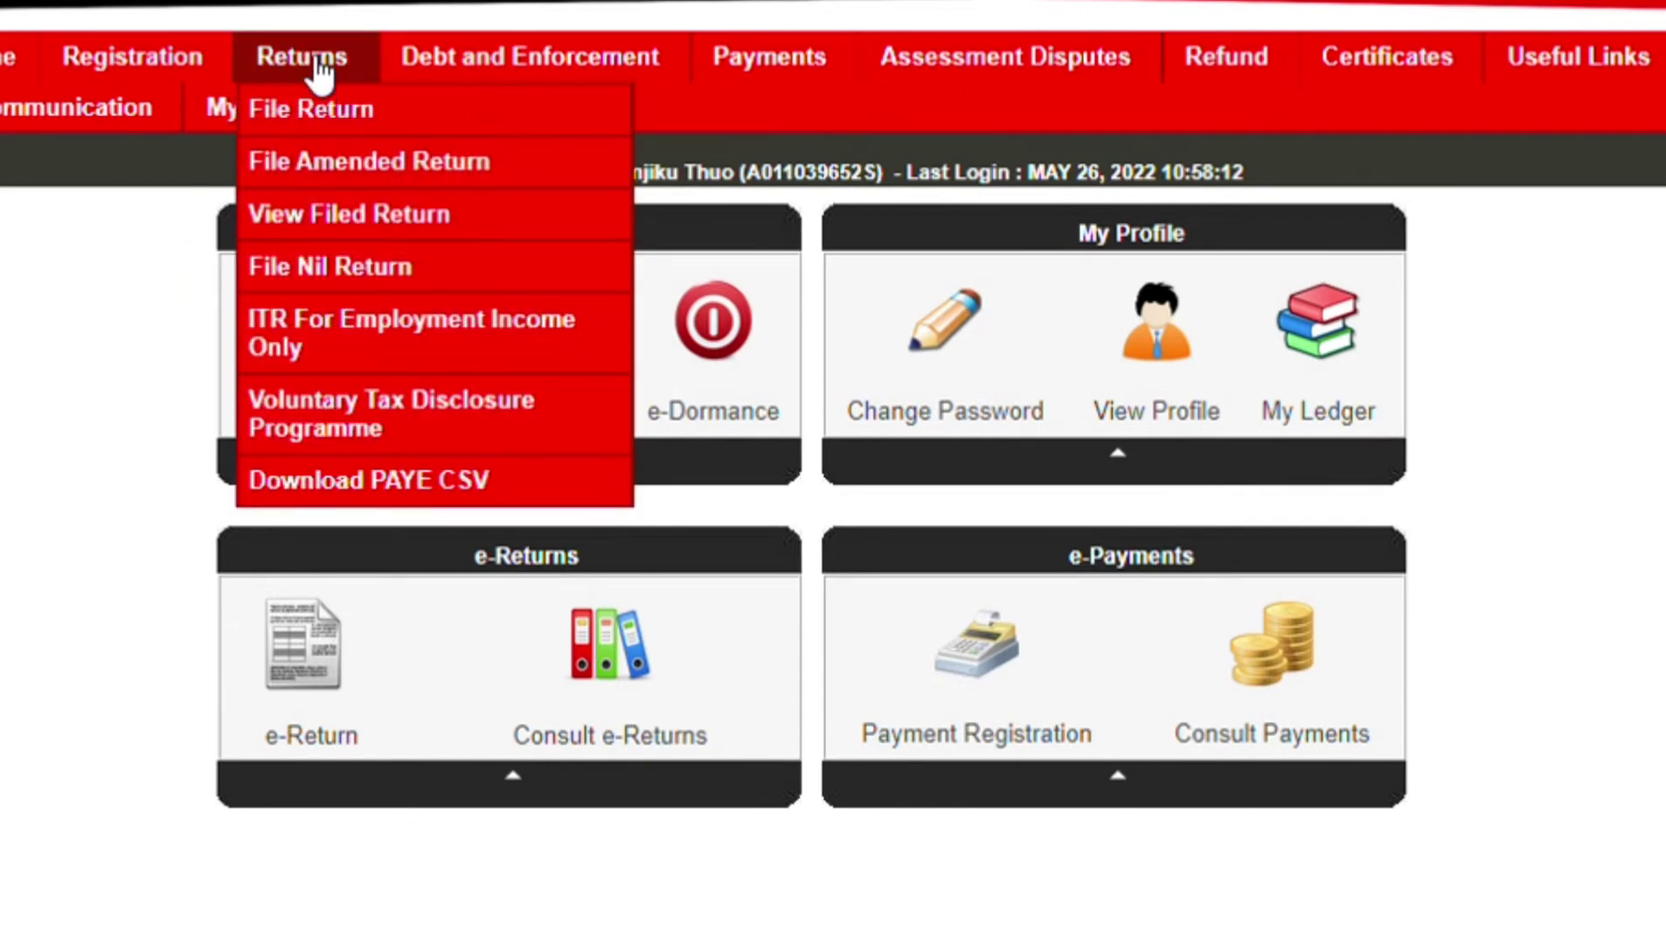
left_click(363, 269)
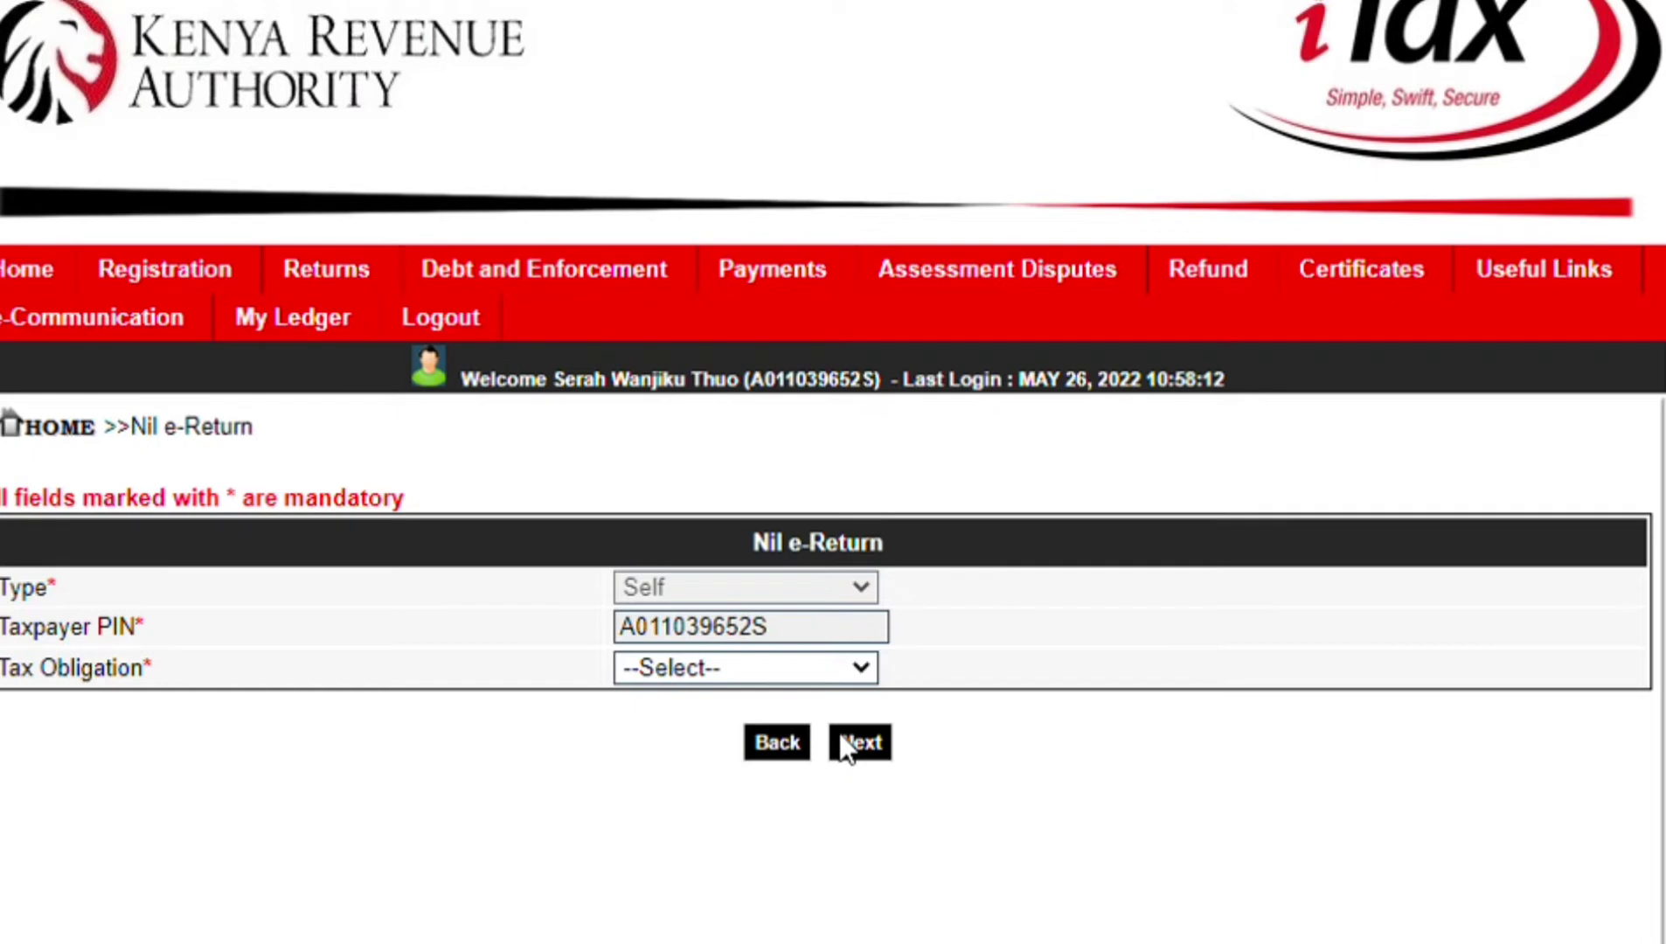
- Choose Income Tax - Resident as the tax obligation and continue to the 2021 form
key("Down")
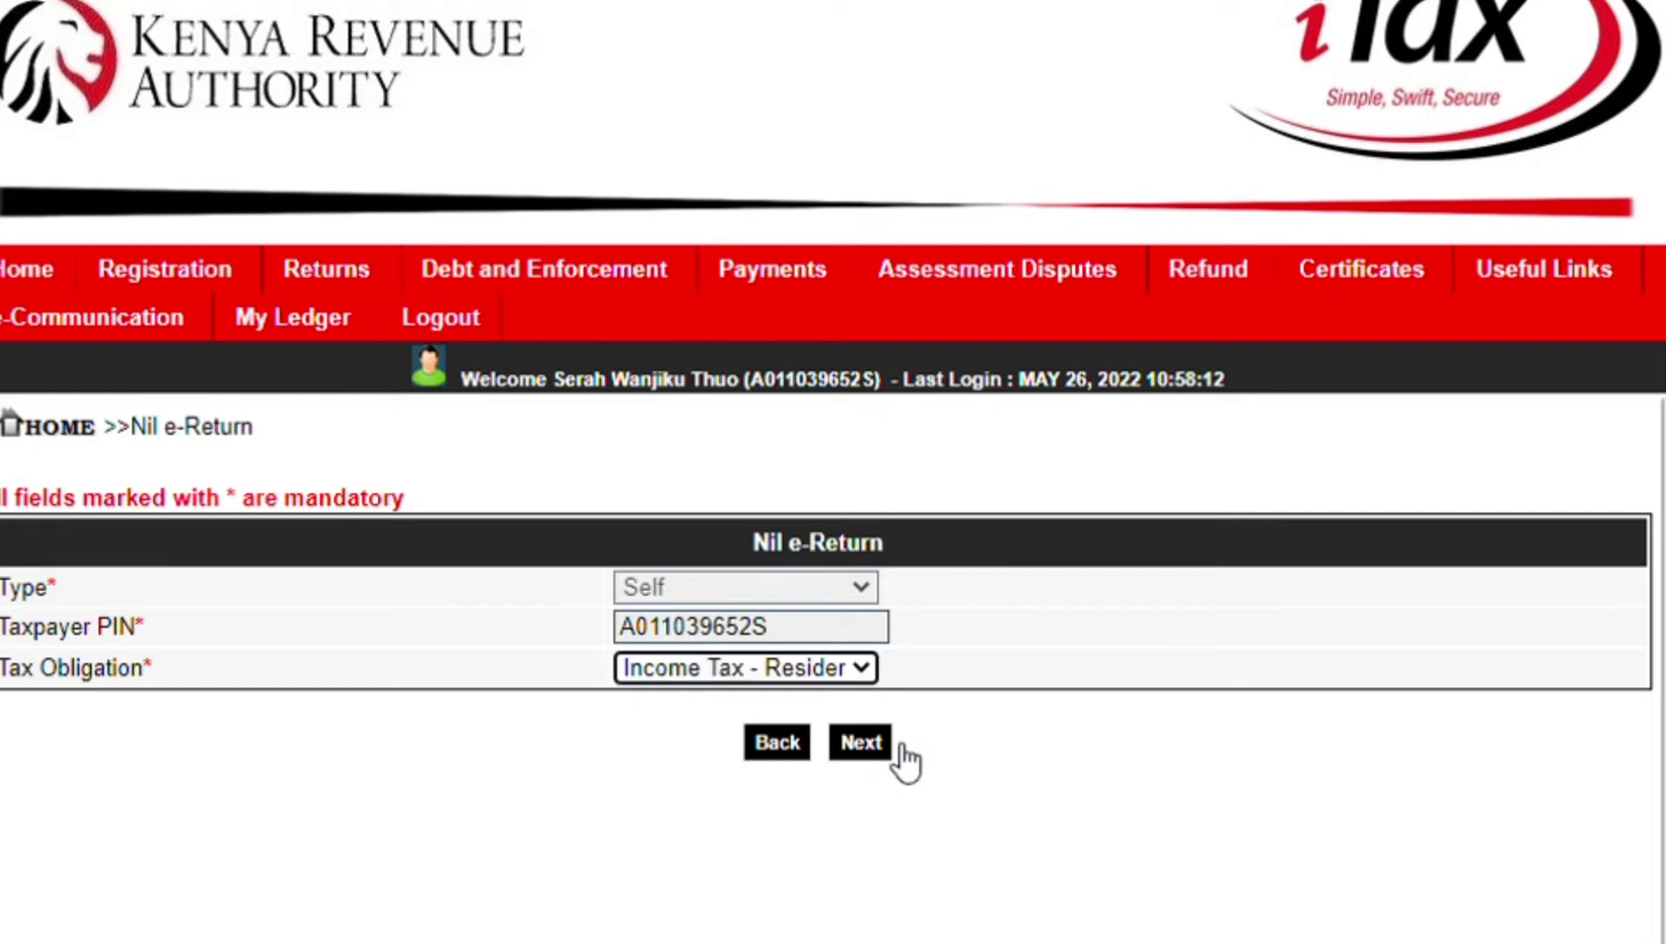
left_click(864, 744)
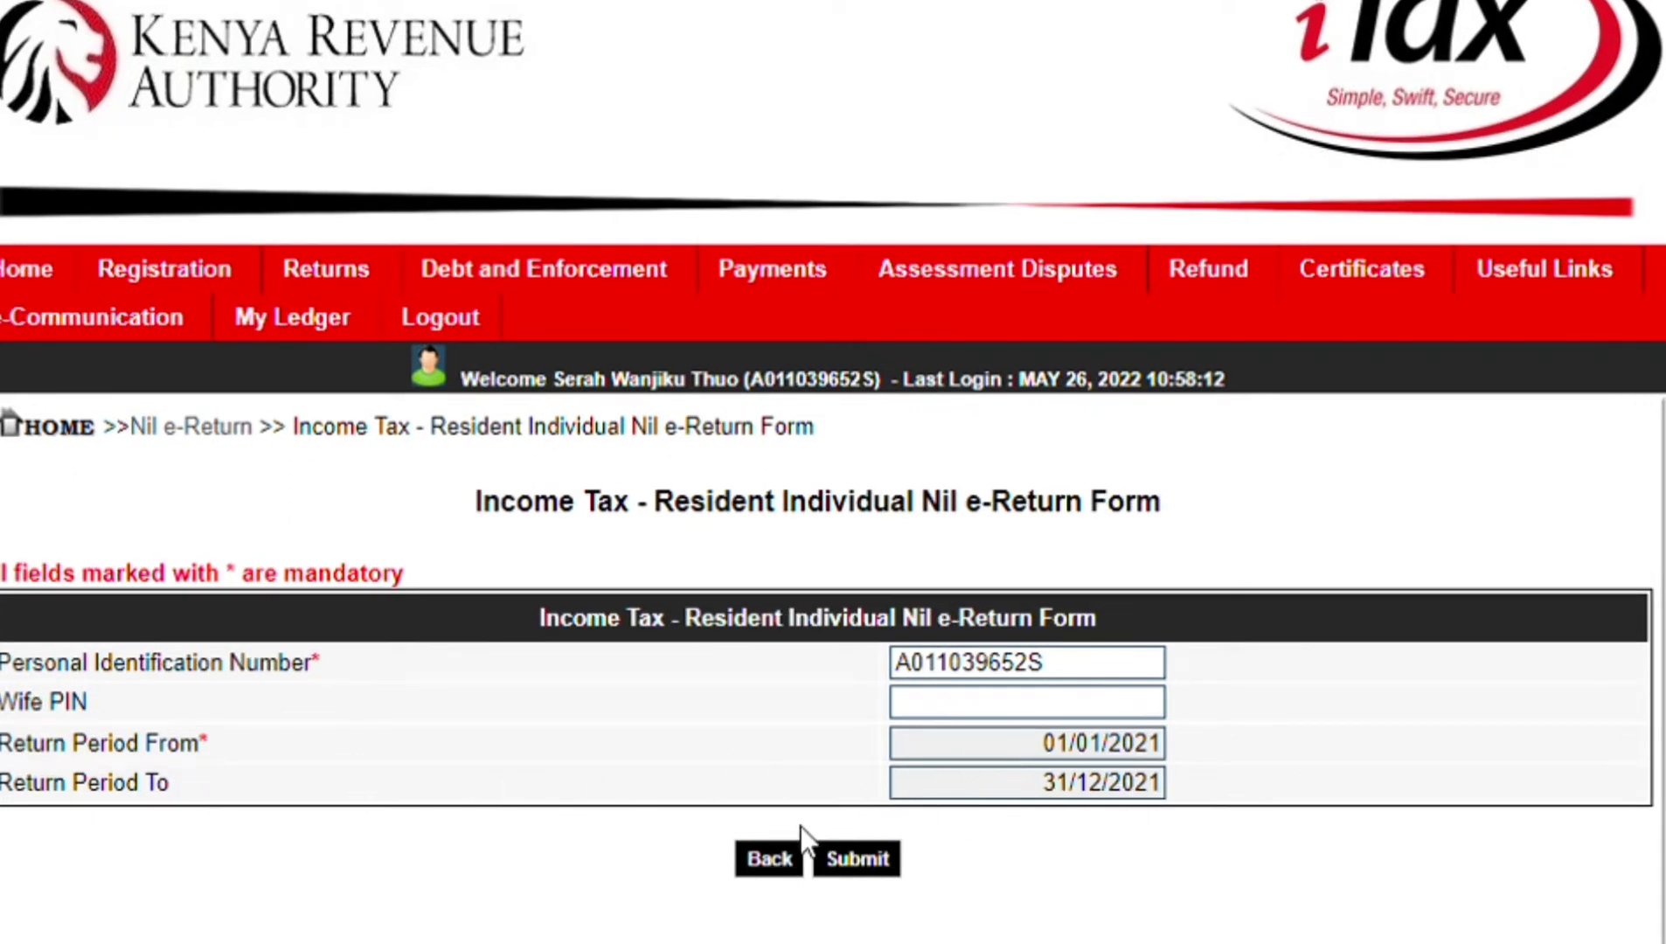
- Submit the 01/01/2021–31/12/2021 nil return and confirm the filing
left_click(1179, 807)
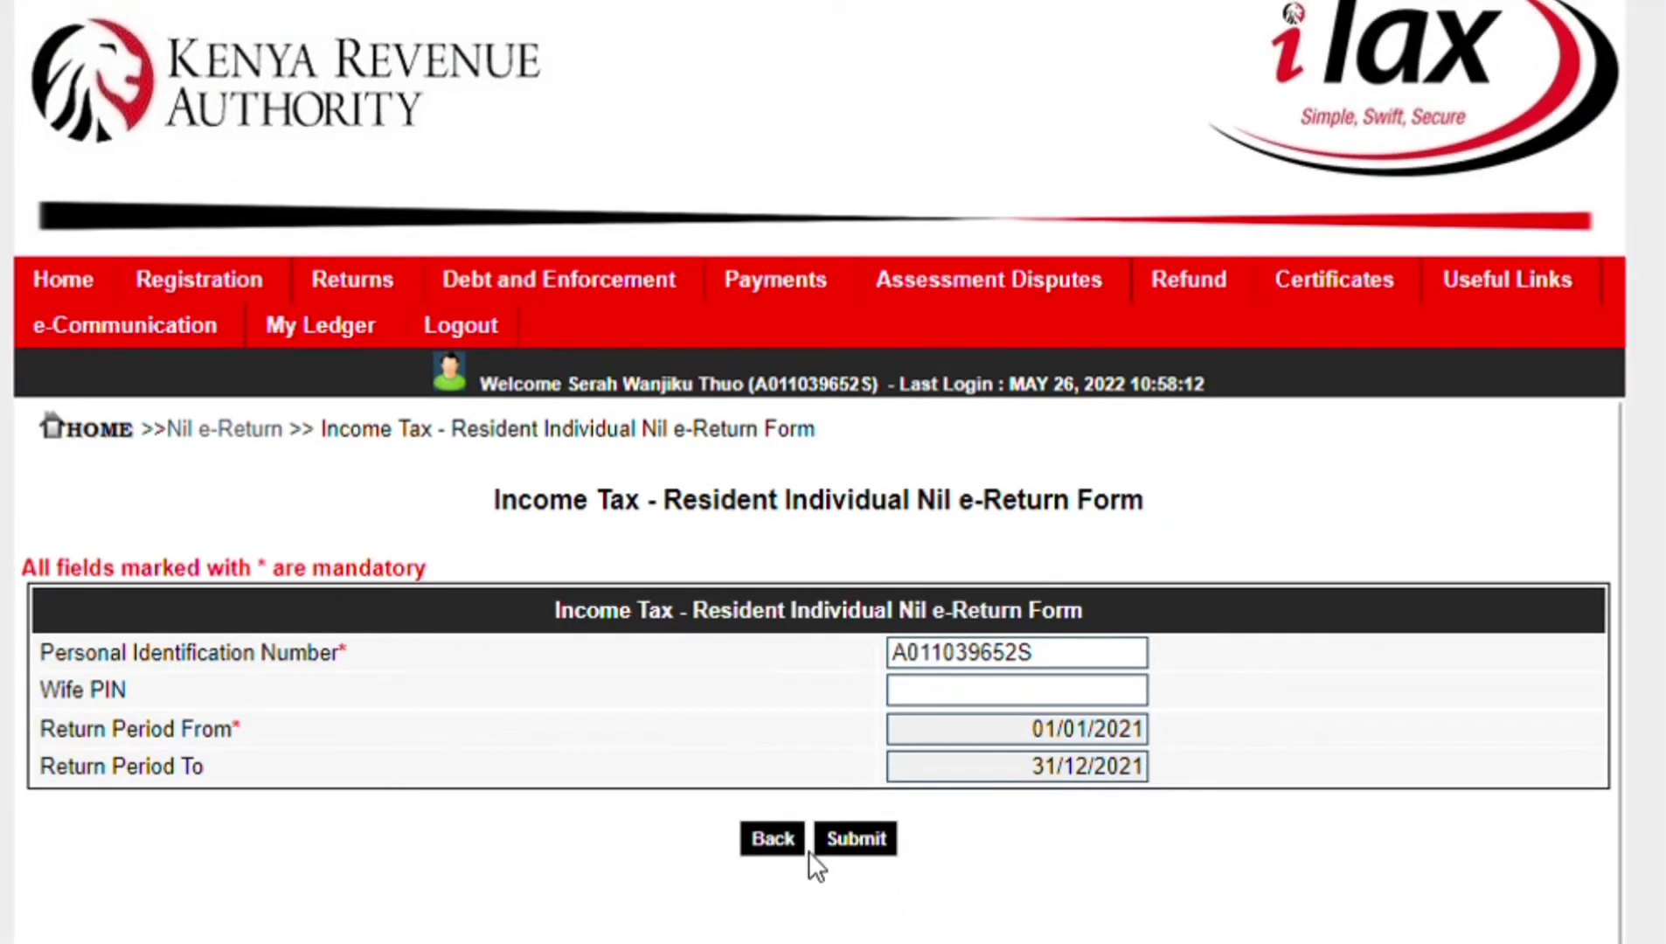
left_click(863, 844)
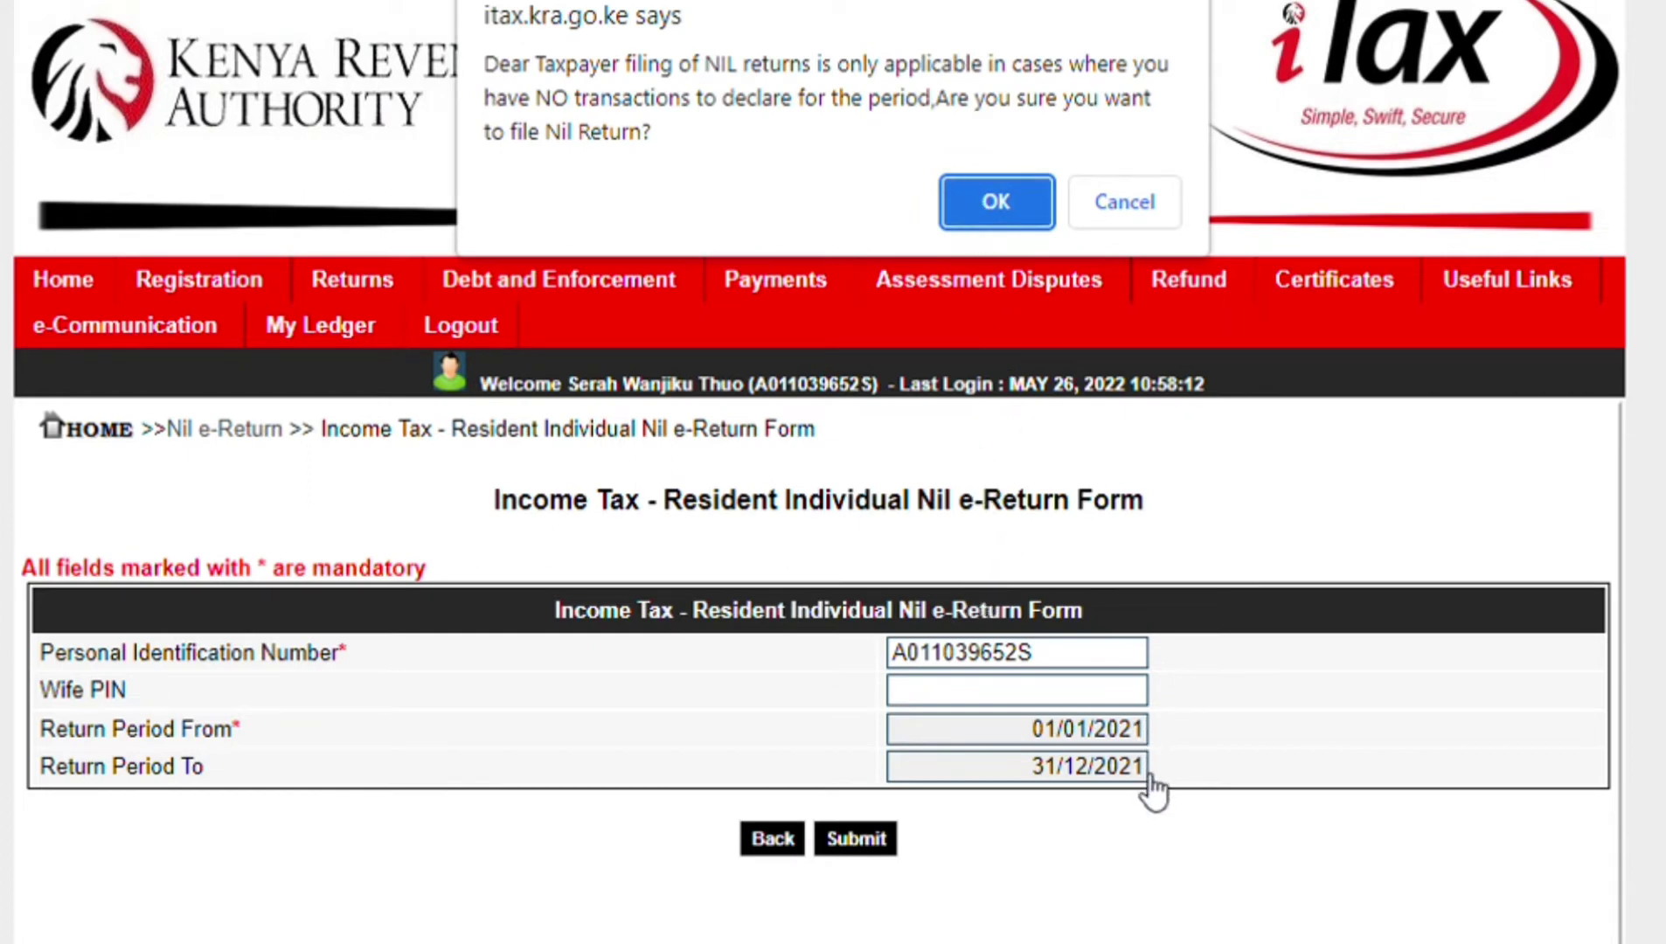
left_click(996, 202)
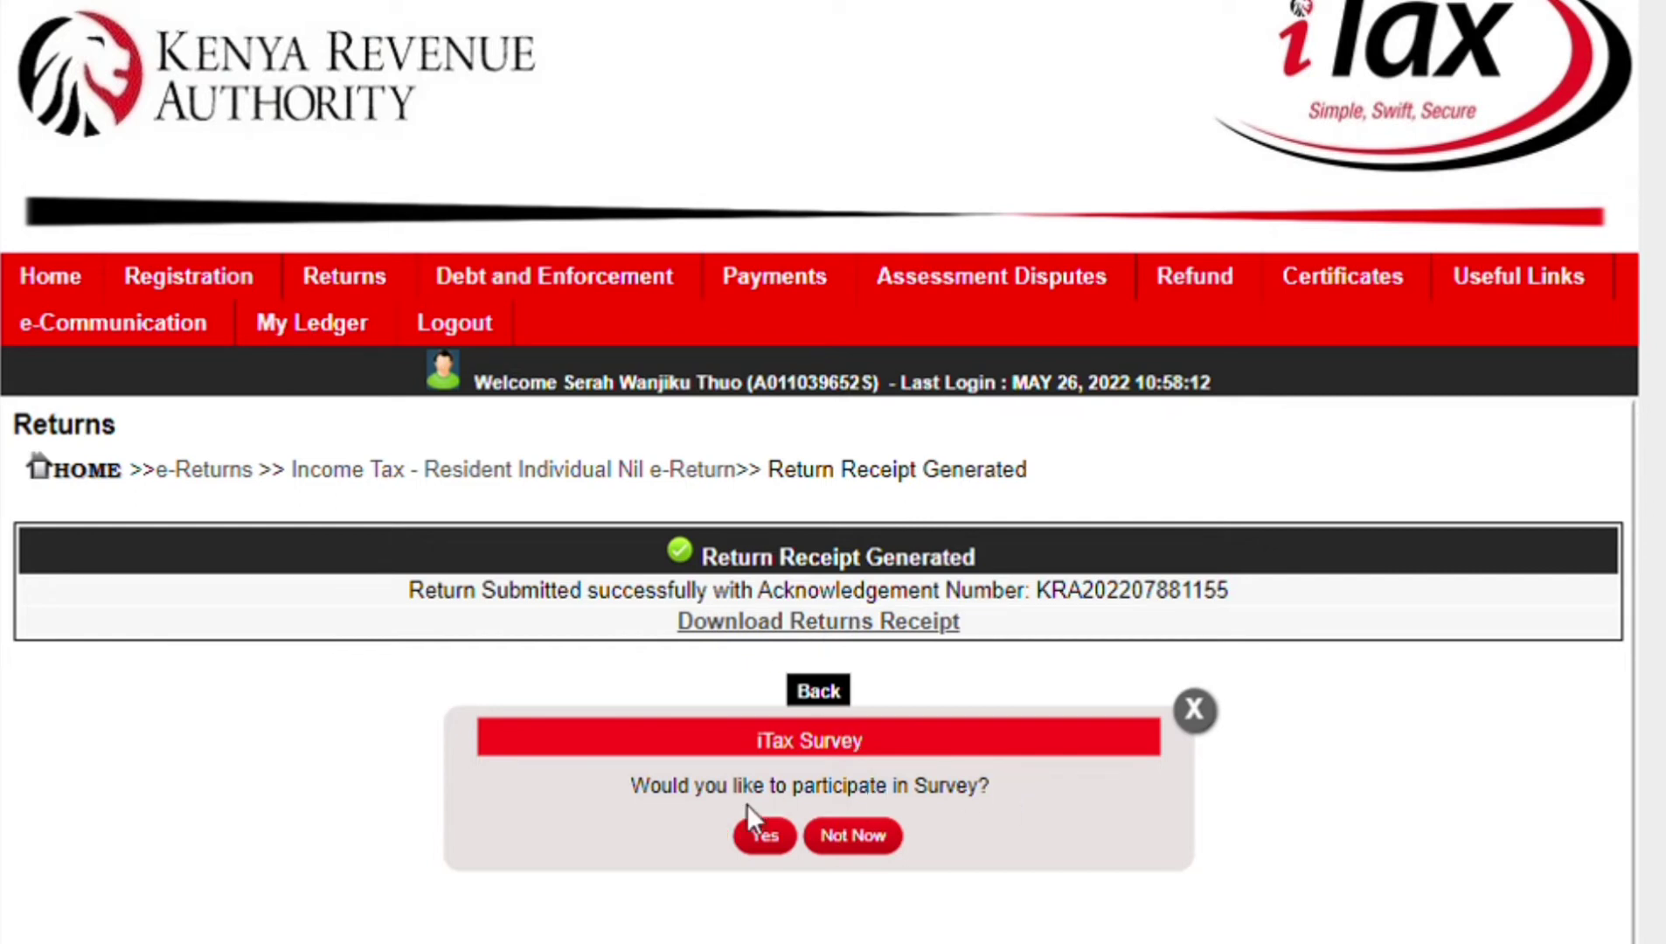
- Close the iTax survey popup and download the returns receipt as receipt.pdf
left_click(1195, 711)
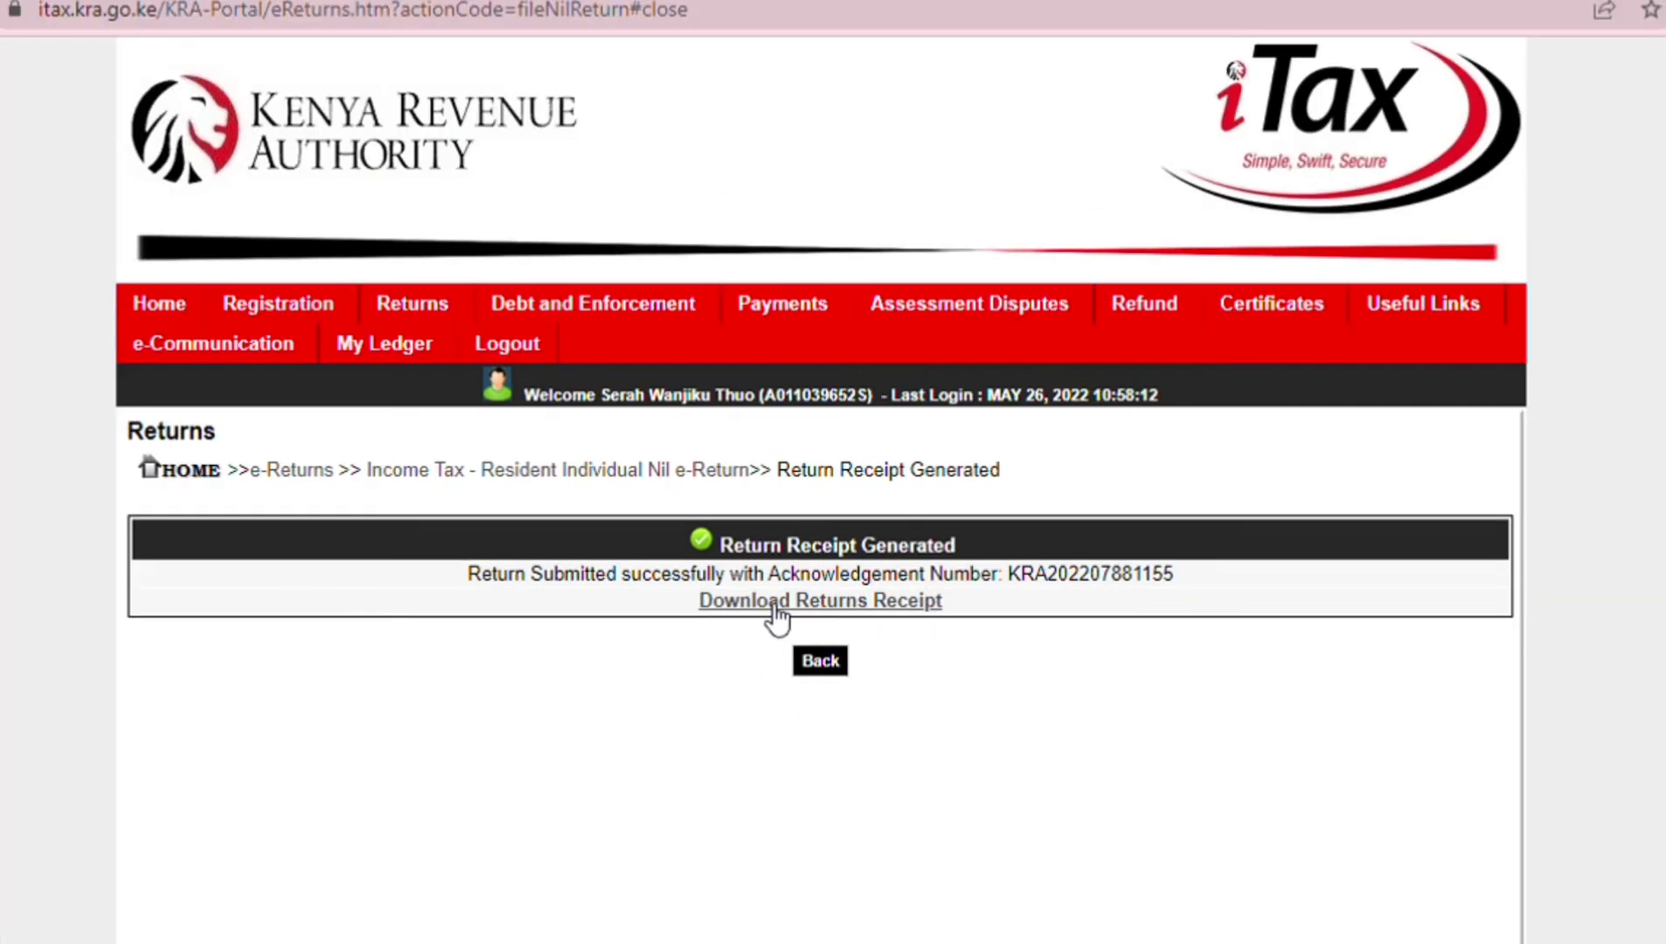
left_click(774, 603)
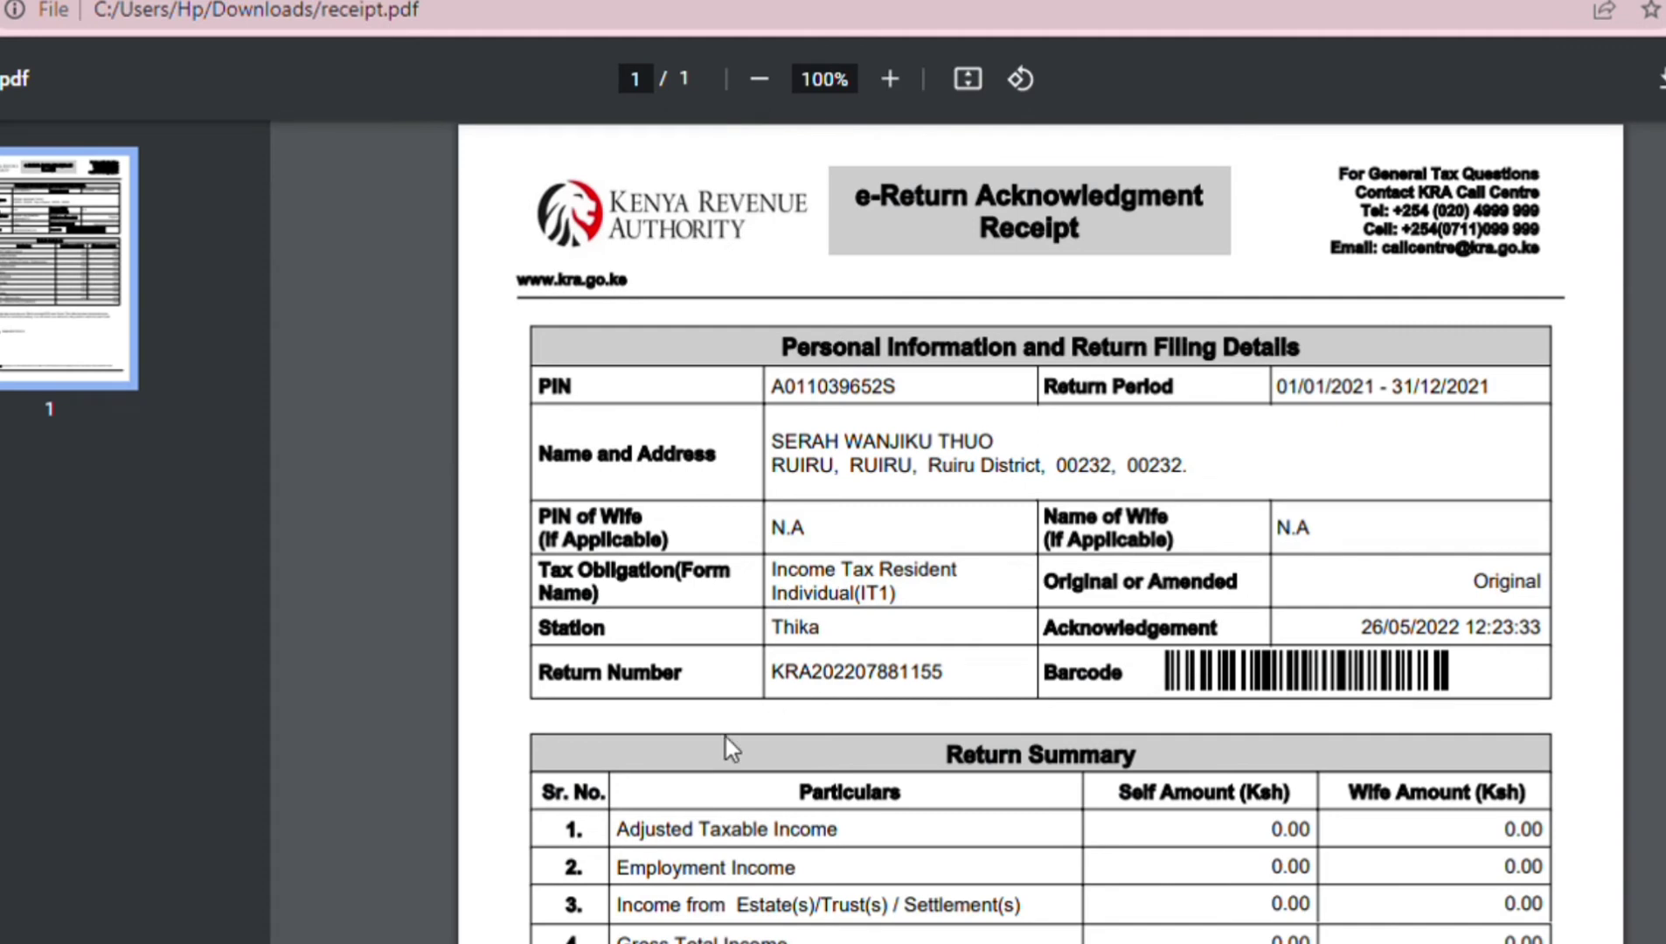
- Scroll through the acknowledgement receipt's return summary in the PDF viewer
scroll(988, 698, "down", 8)
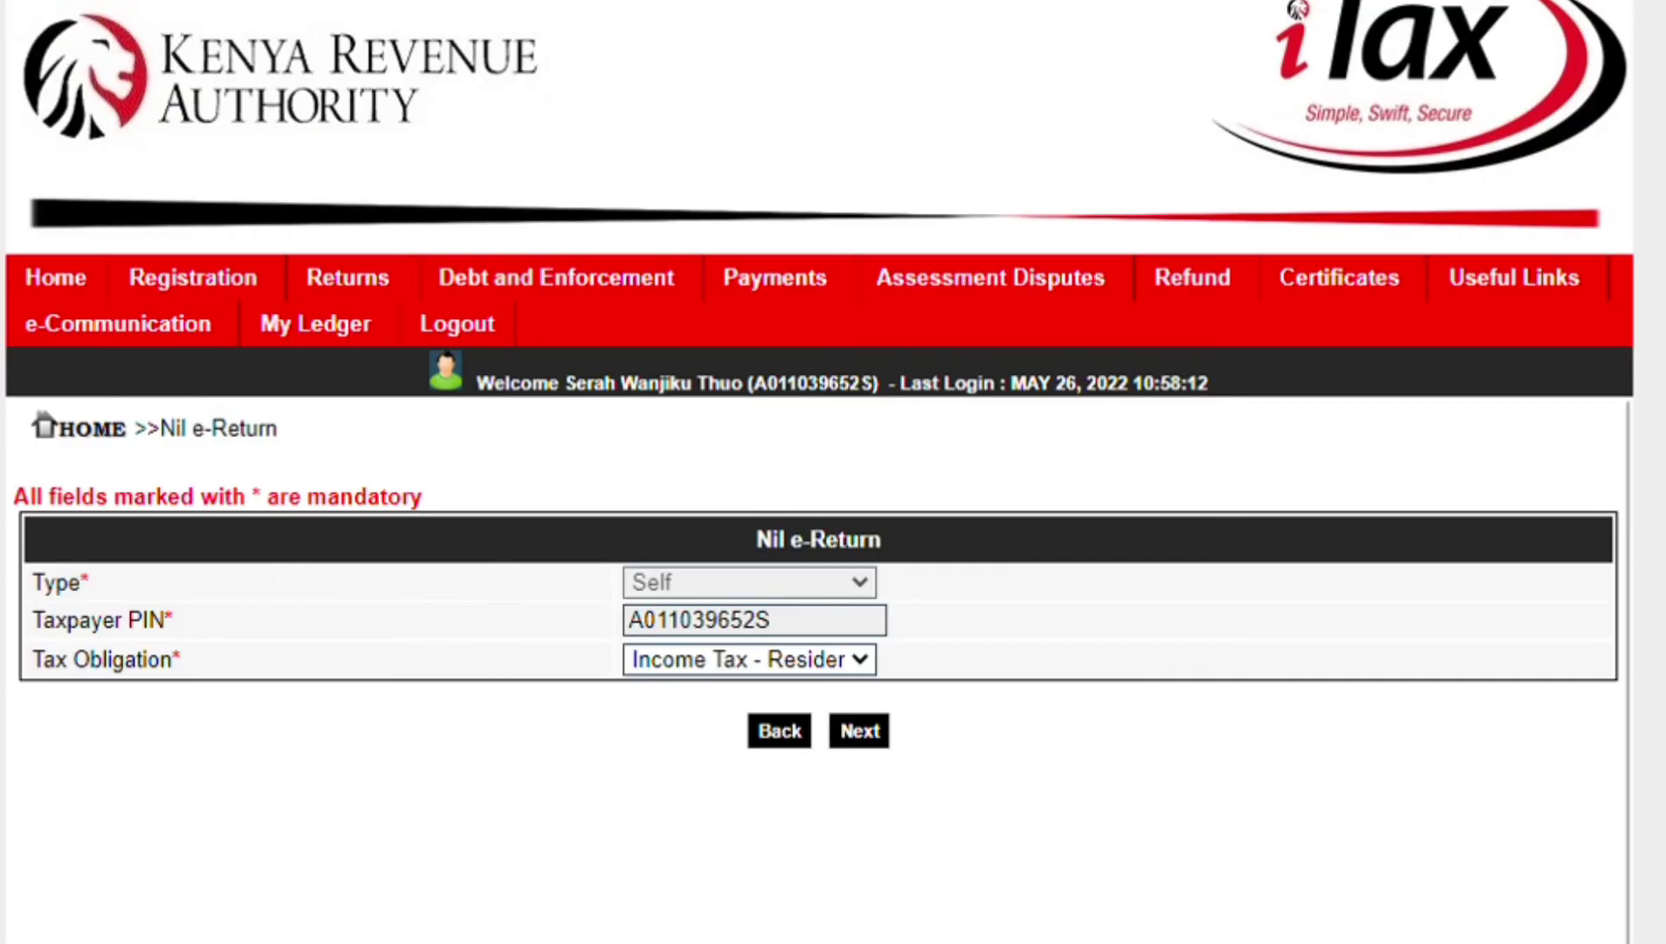
- Return to the iTax home dashboard and open File Nil Return again
left_click(58, 279)
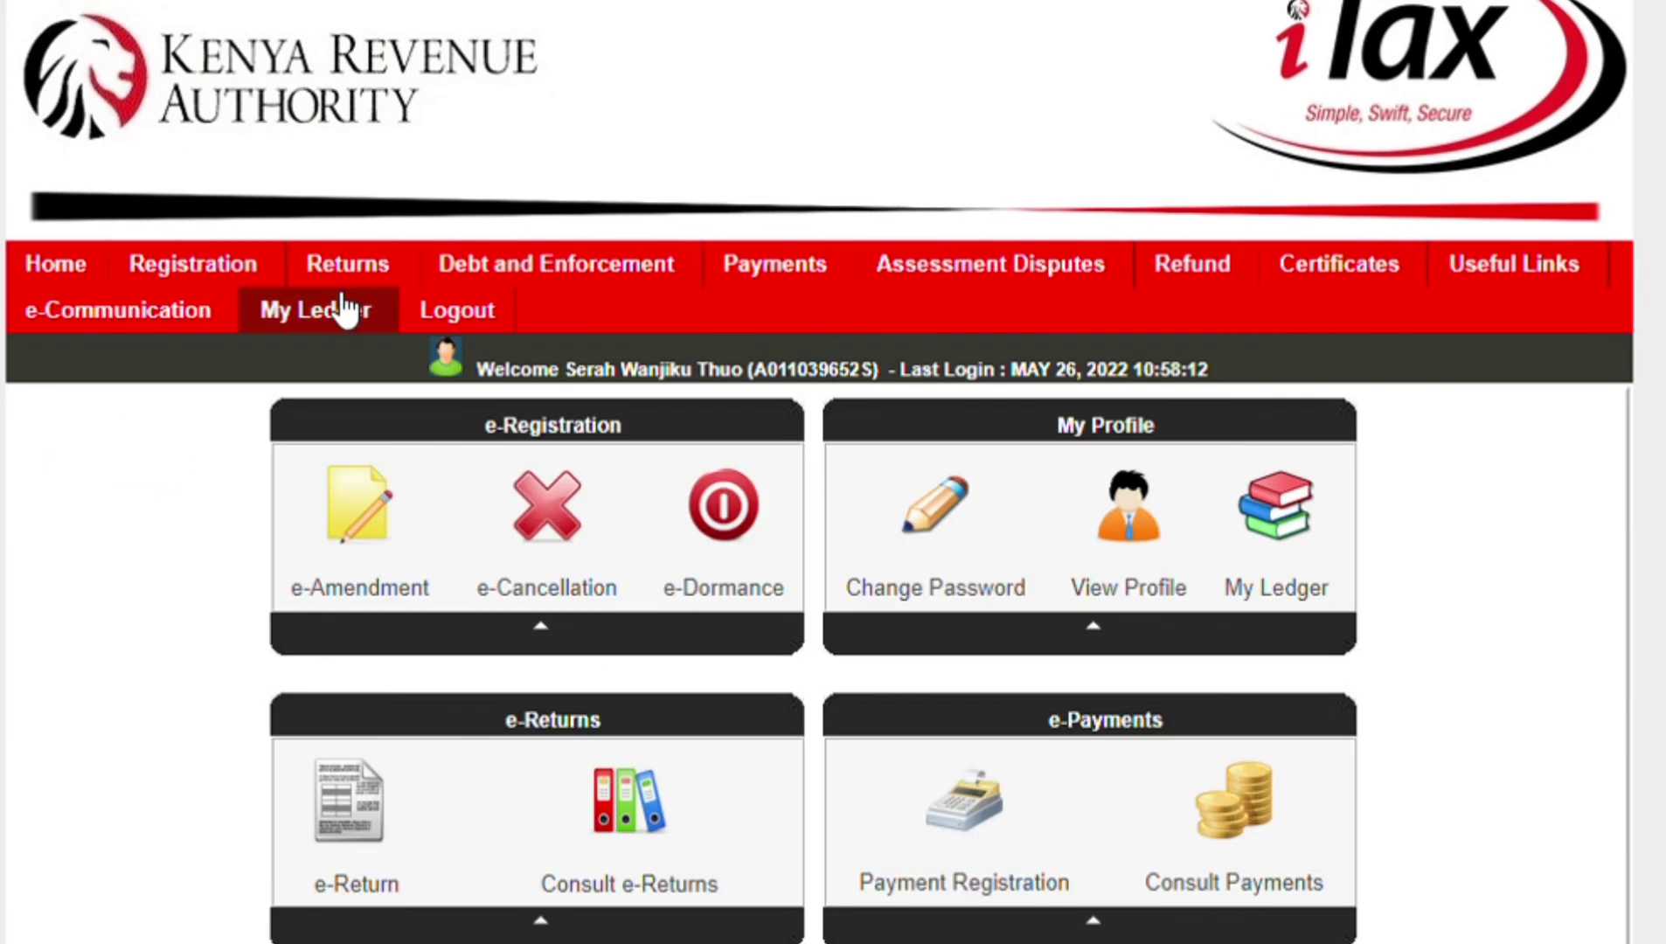
mouse_move(368, 285)
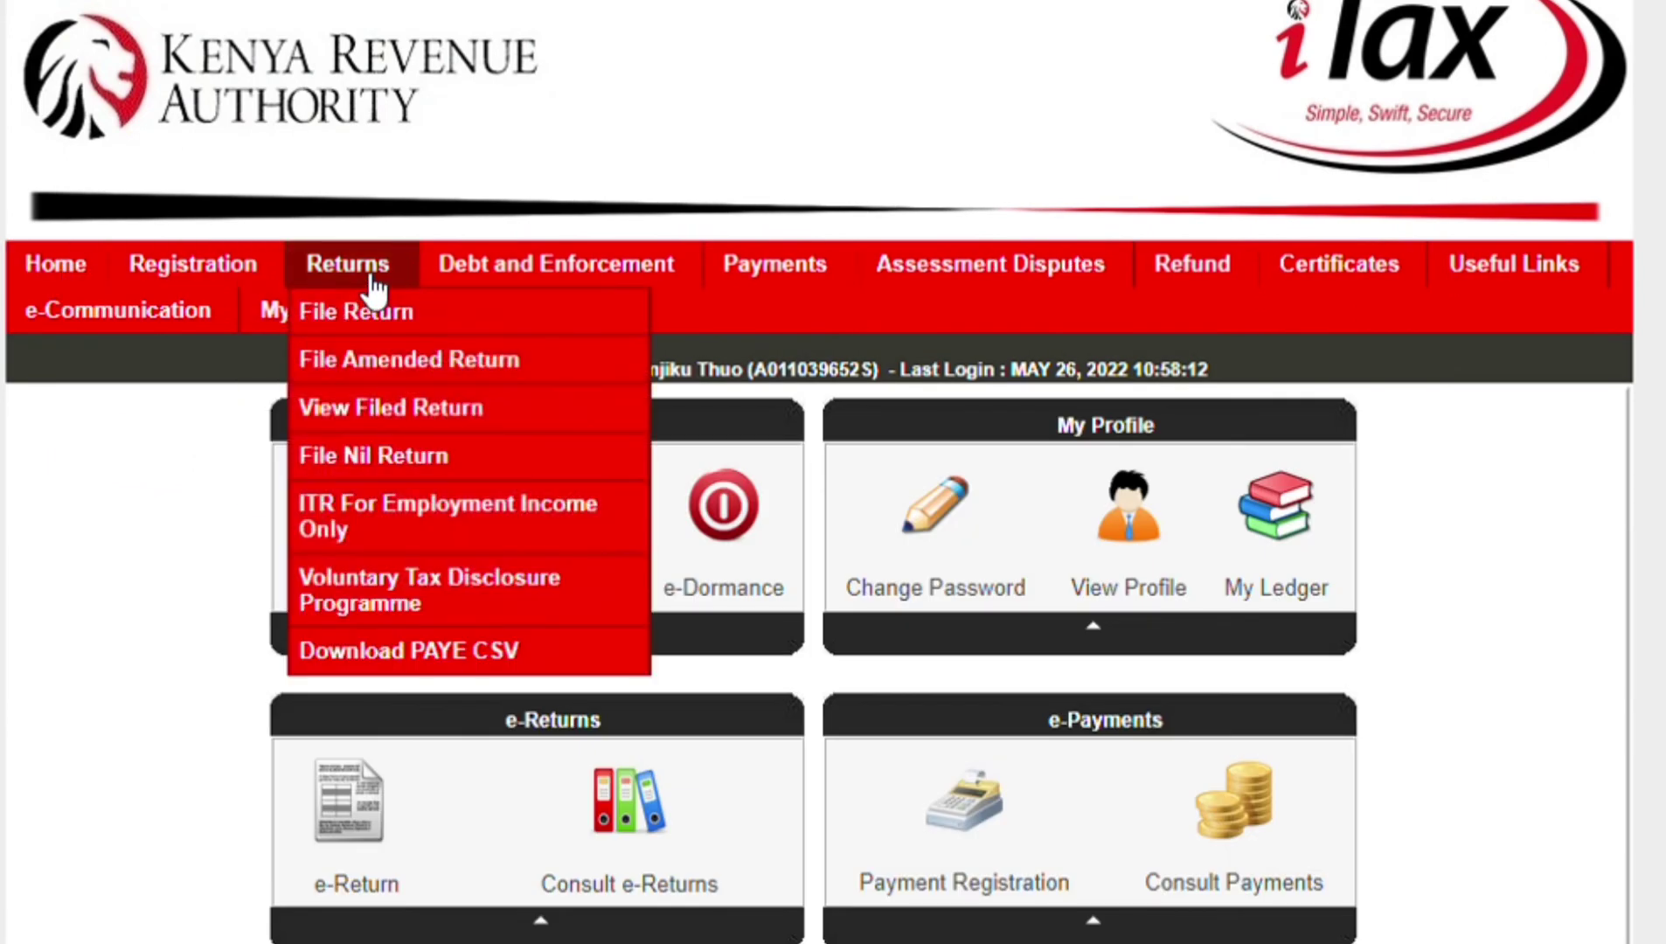
left_click(364, 457)
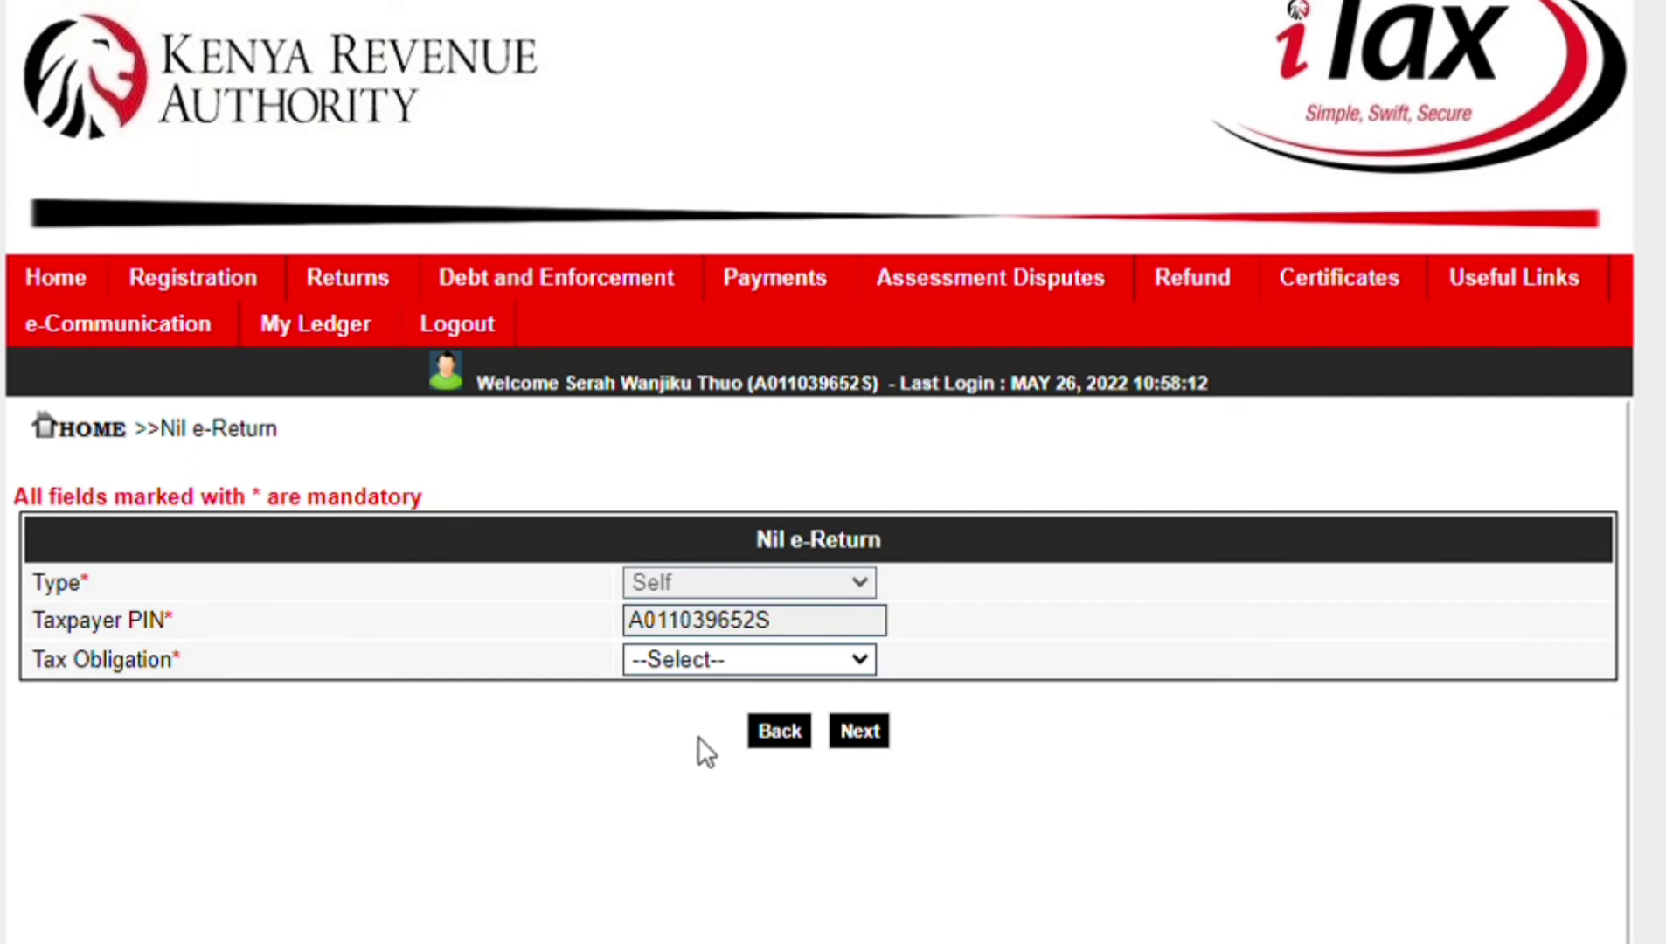
- Select Income Tax - Resident, reach the 2022 form and dismiss the filing-period alert
left_click(751, 702)
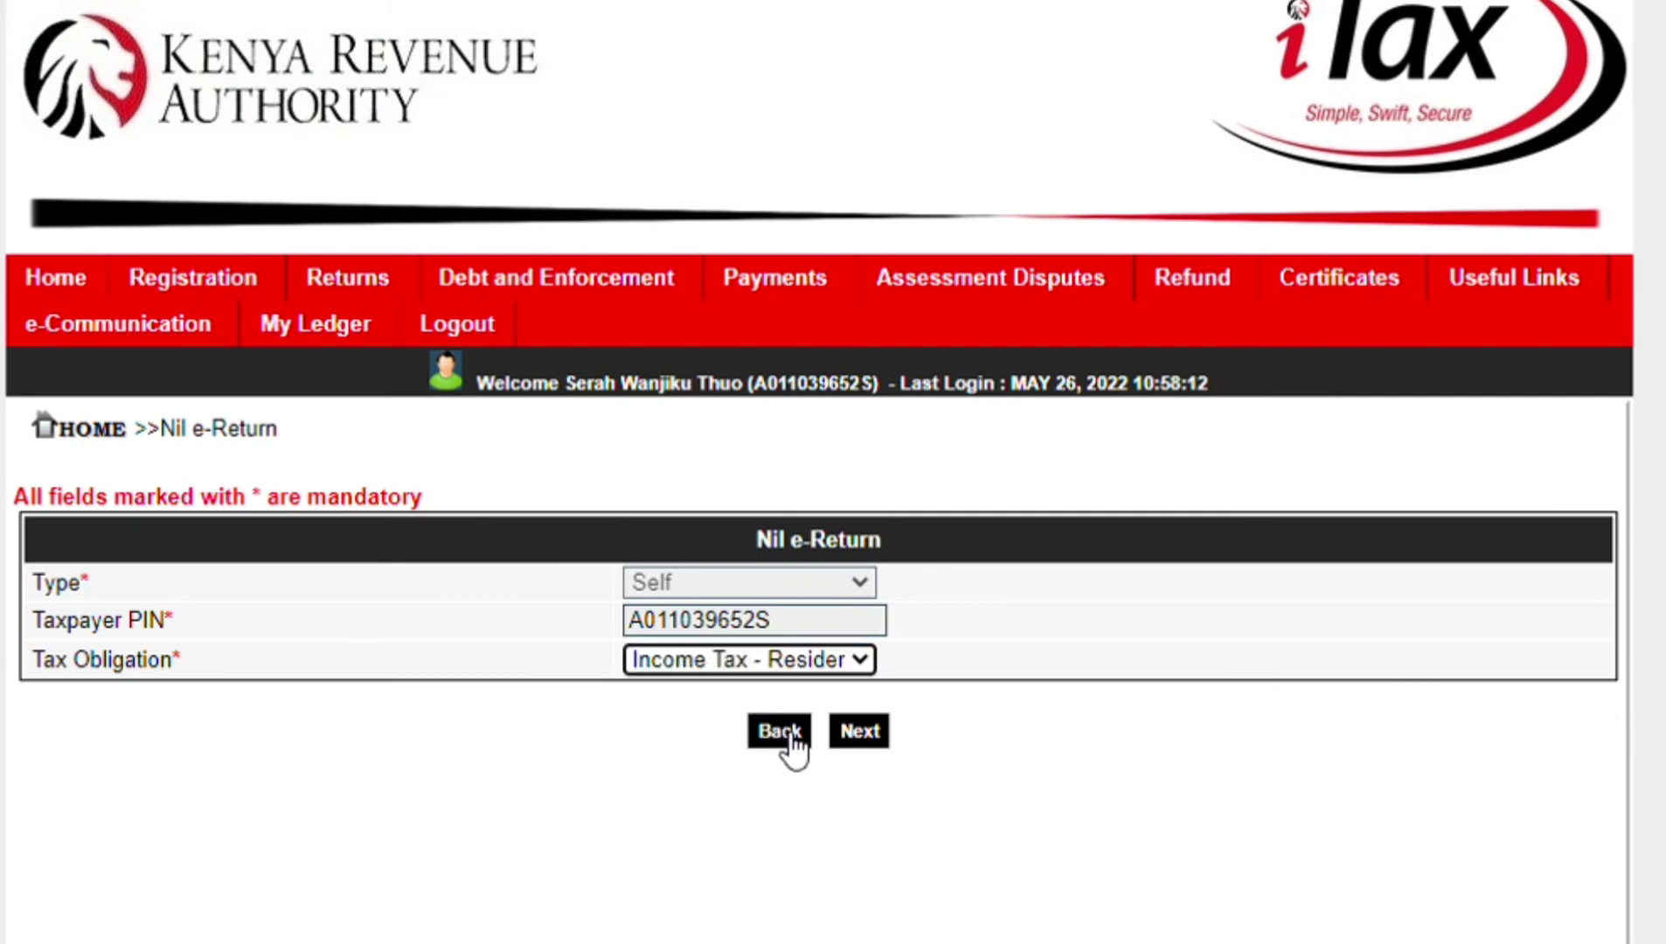
left_click(791, 734)
left_click(877, 744)
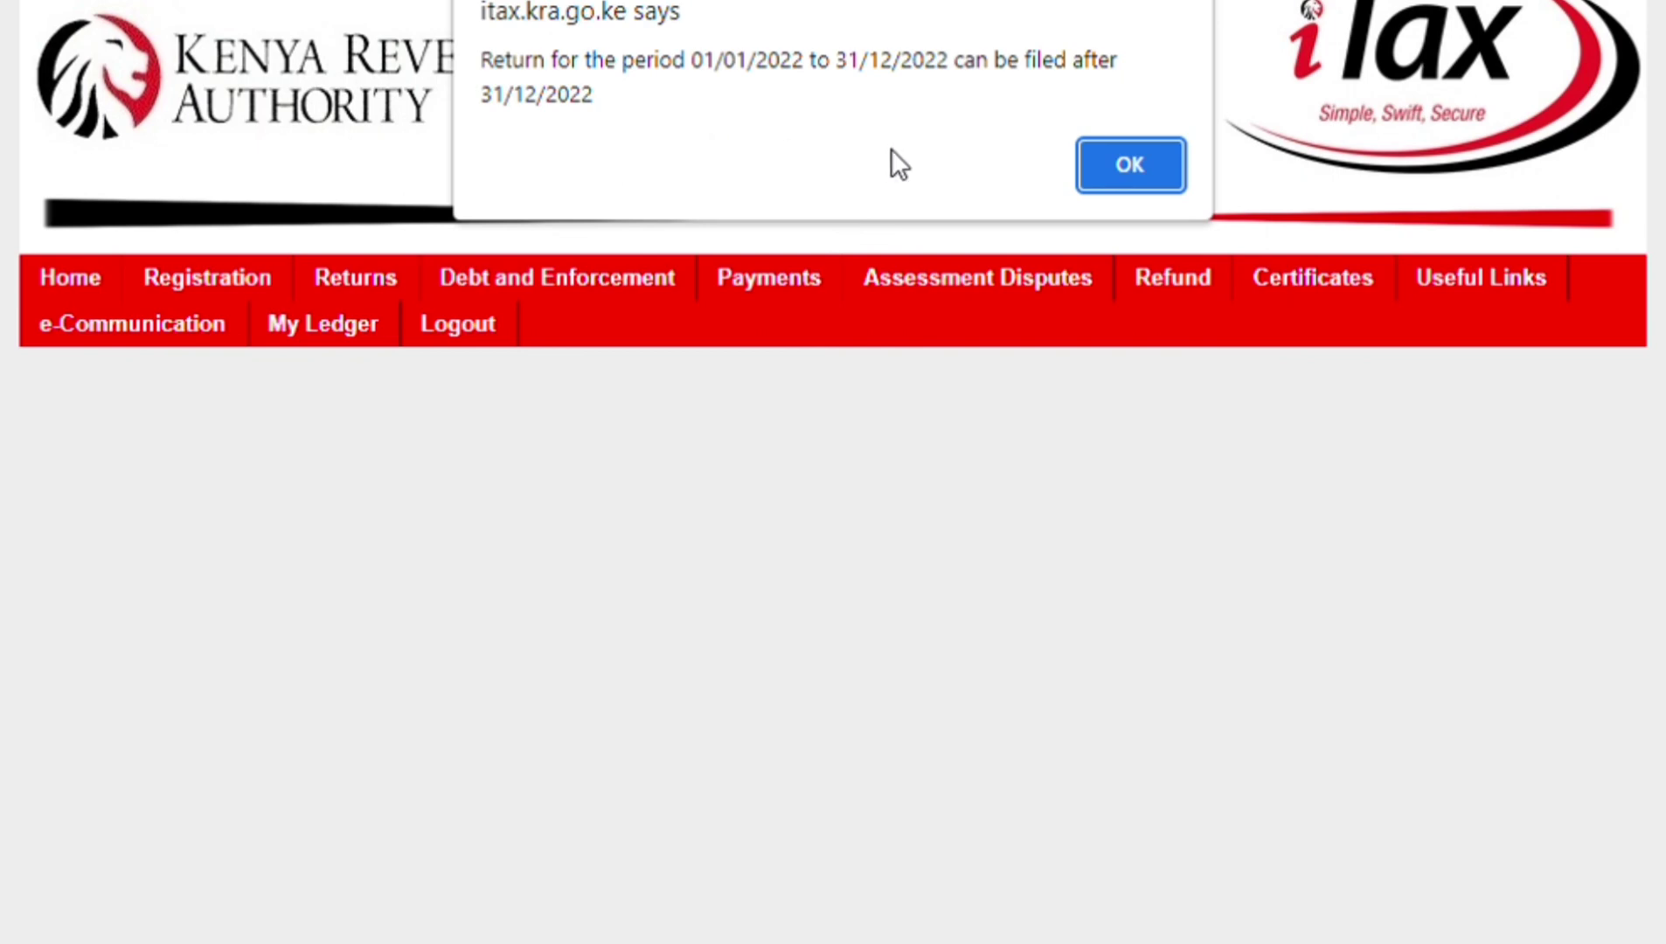
left_click(1106, 178)
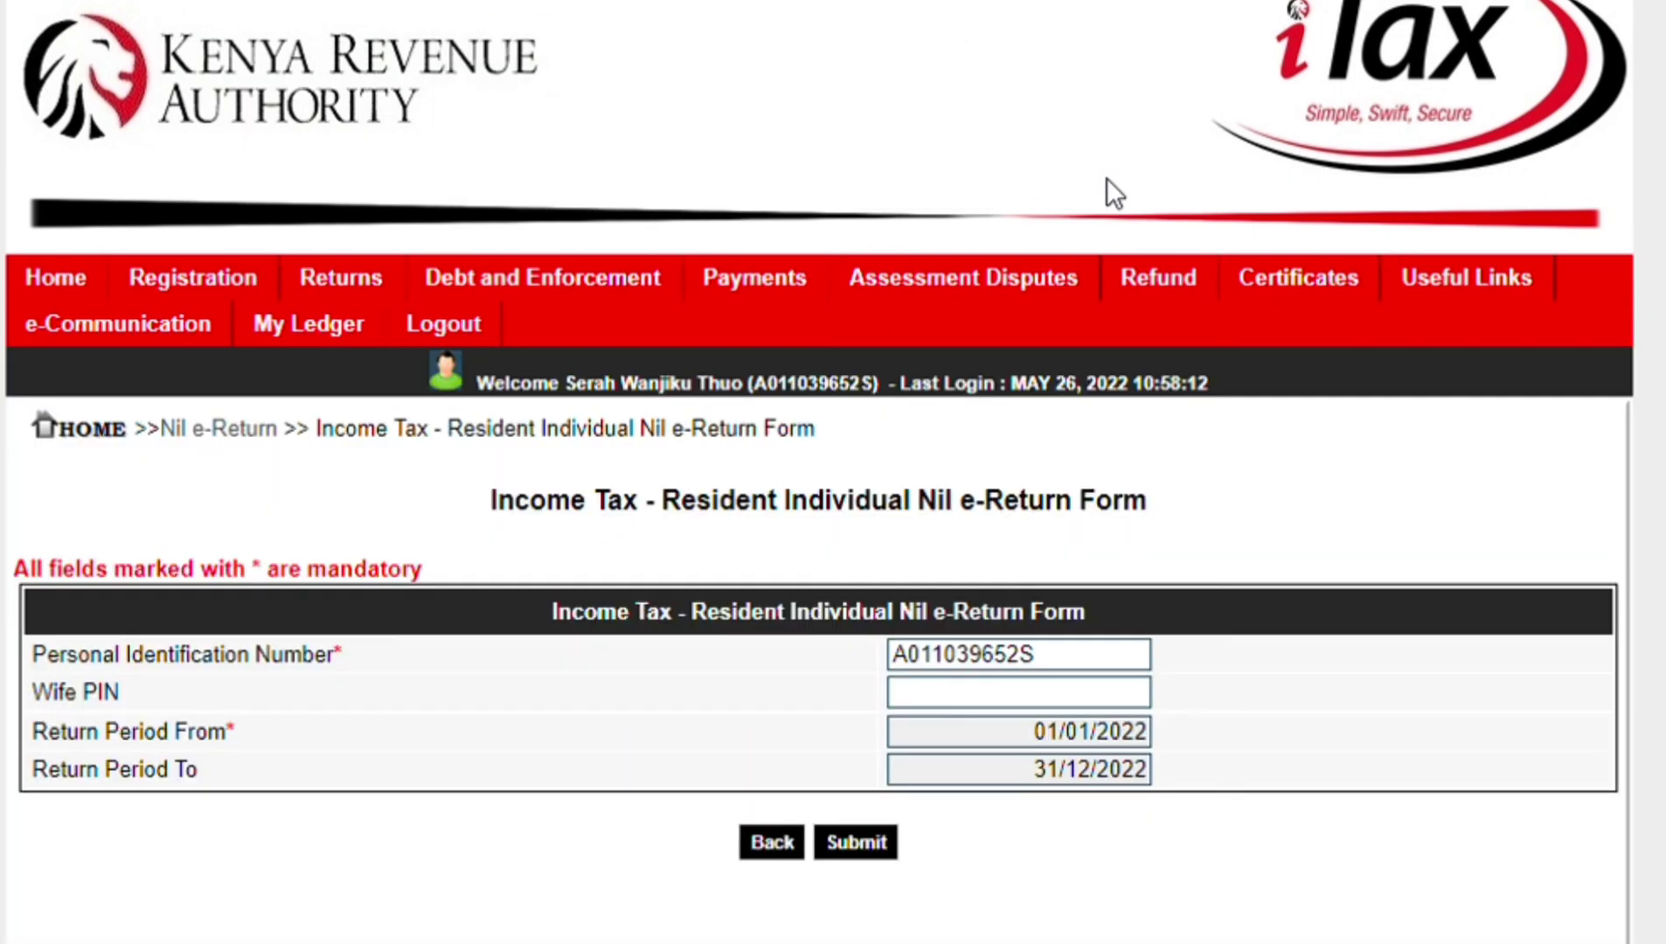